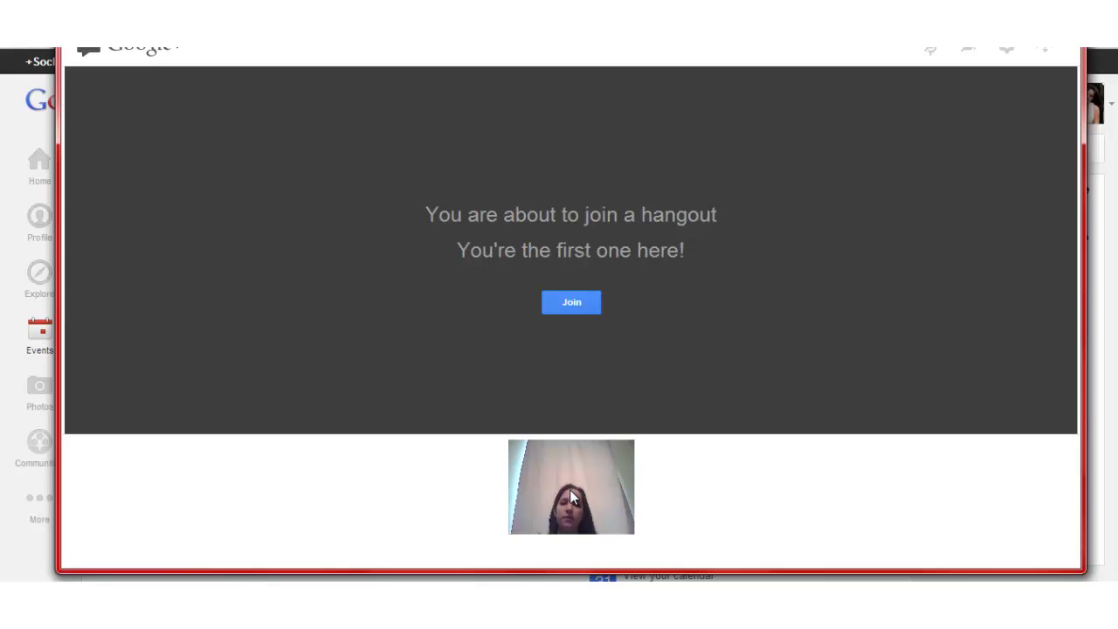
Close the hangout window and look over the Events page, including its settings options.
{"action": "key", "text": "alt+F4"}
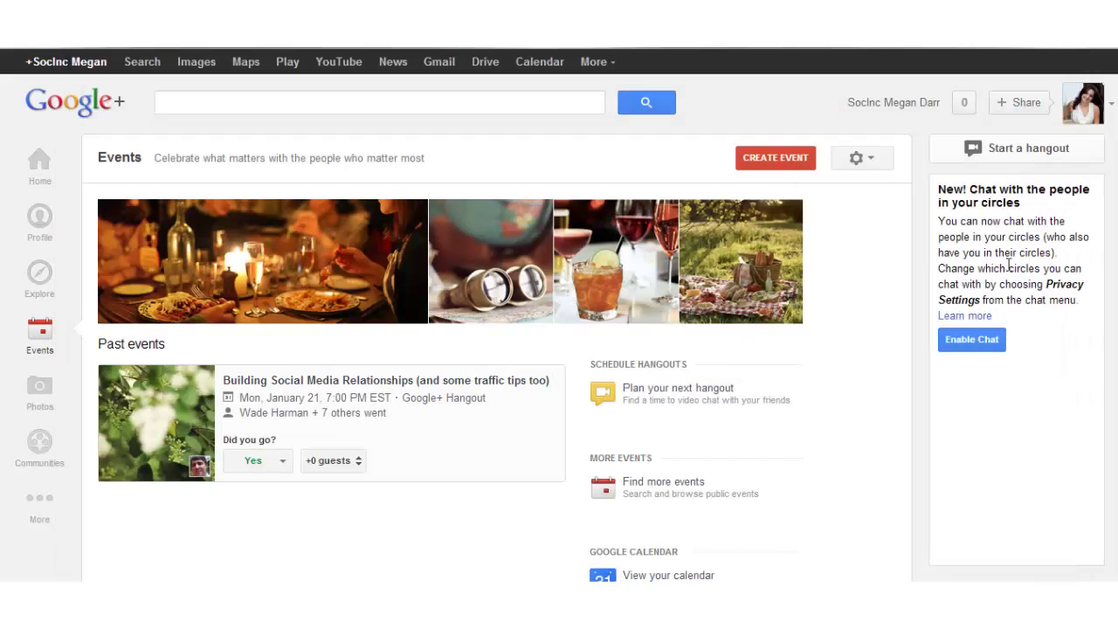
{"action": "scroll", "coordinate": [496, 358], "scroll_direction": "down", "scroll_amount": 1}
{"action": "scroll", "coordinate": [496, 358], "scroll_direction": "up", "scroll_amount": 1}
{"action": "left_click", "coordinate": [871, 159]}
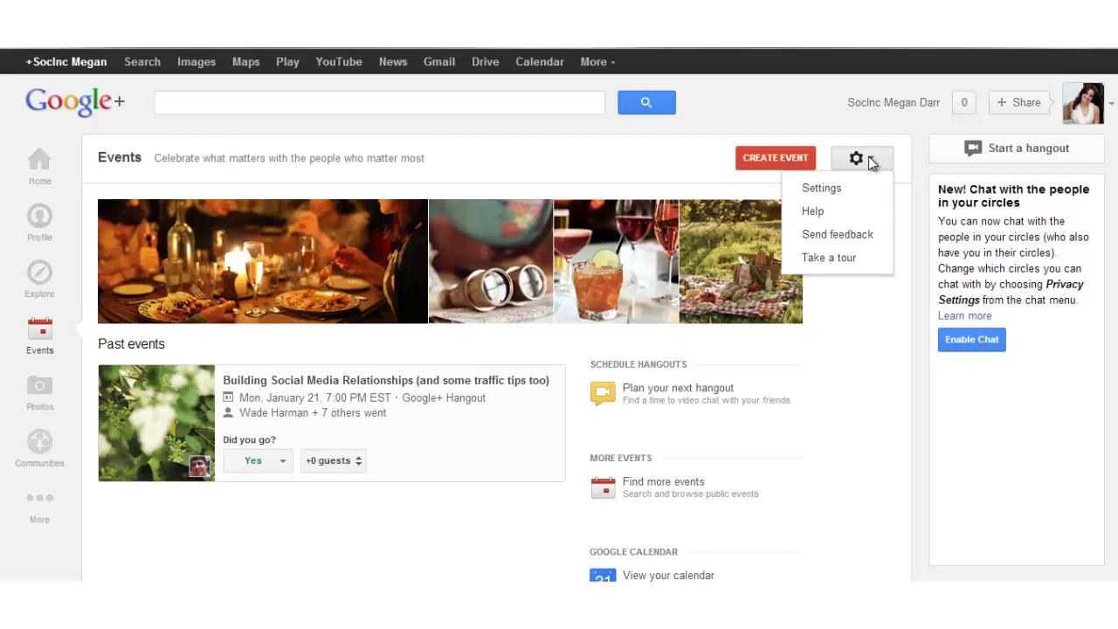
{"action": "left_click", "coordinate": [832, 351]}
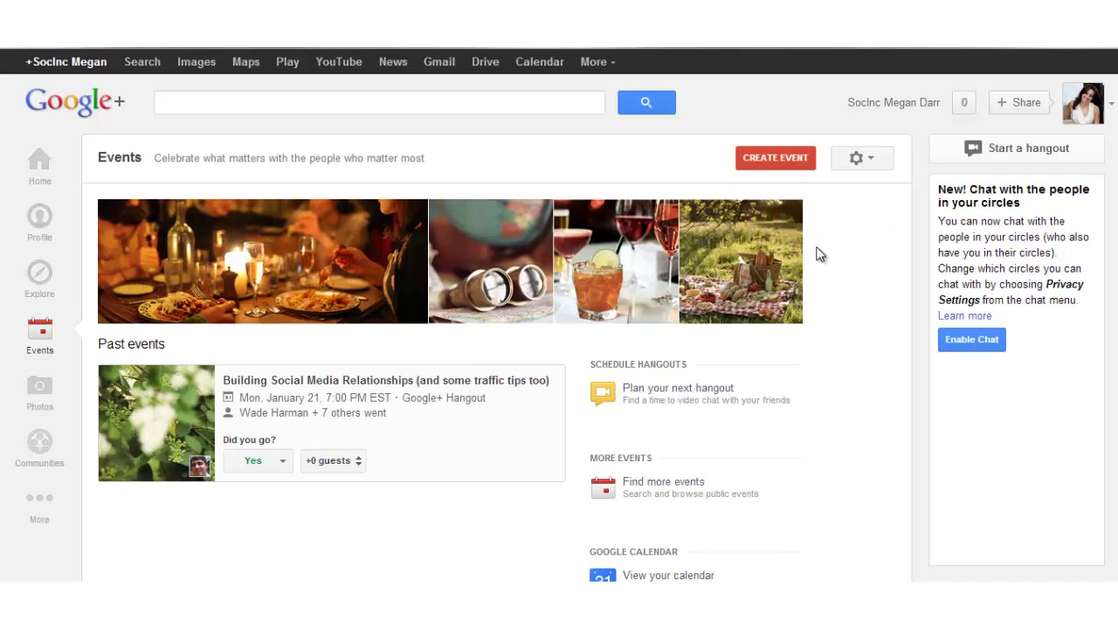
Open the Photos page and look through its Instant Upload information.
{"action": "left_click", "coordinate": [28, 398]}
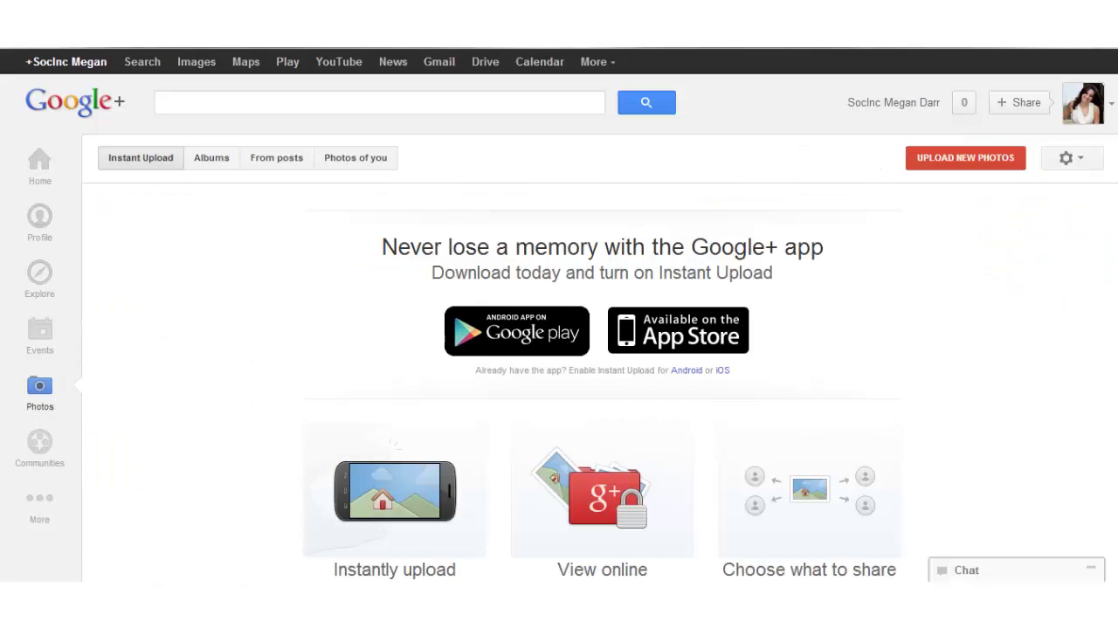
{"action": "scroll", "coordinate": [602, 384], "scroll_direction": "down", "scroll_amount": 3}
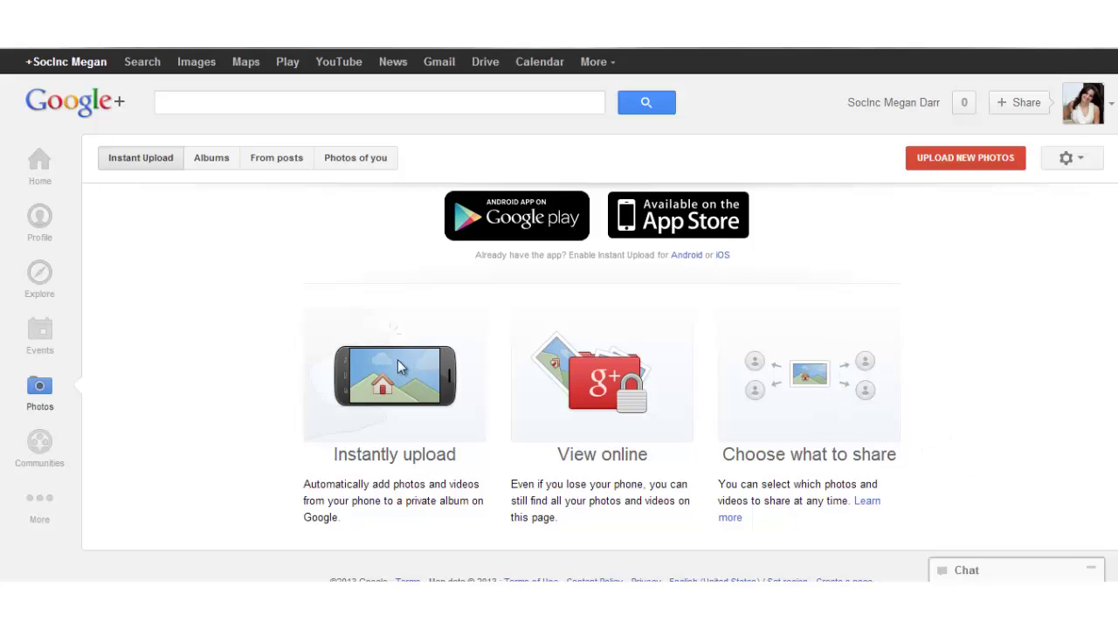
Open the Circles page and try to add 4Ps Marketing to the Following circle.
{"action": "mouse_move", "coordinate": [40, 503]}
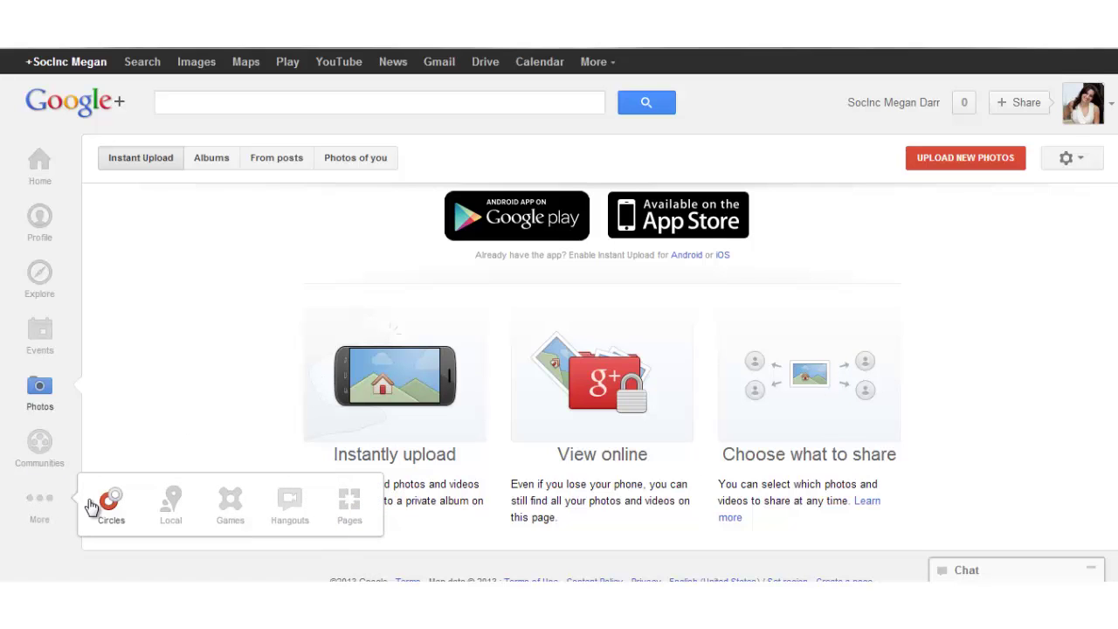
{"action": "left_click", "coordinate": [94, 504]}
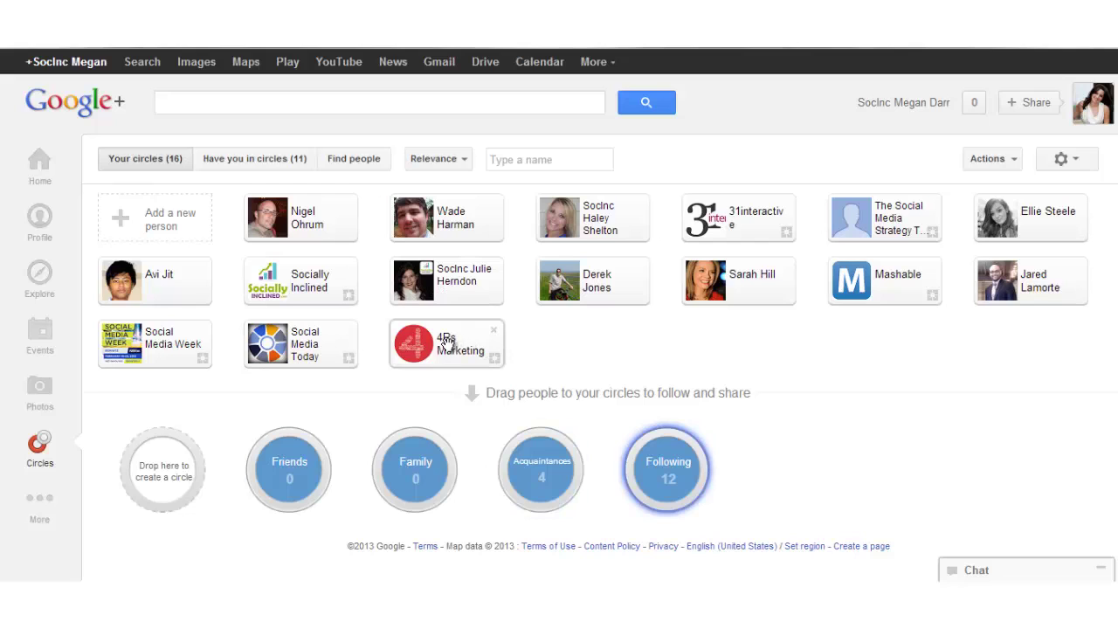
{"action": "left_click_drag", "start_coordinate": [446, 340], "coordinate": [684, 478]}
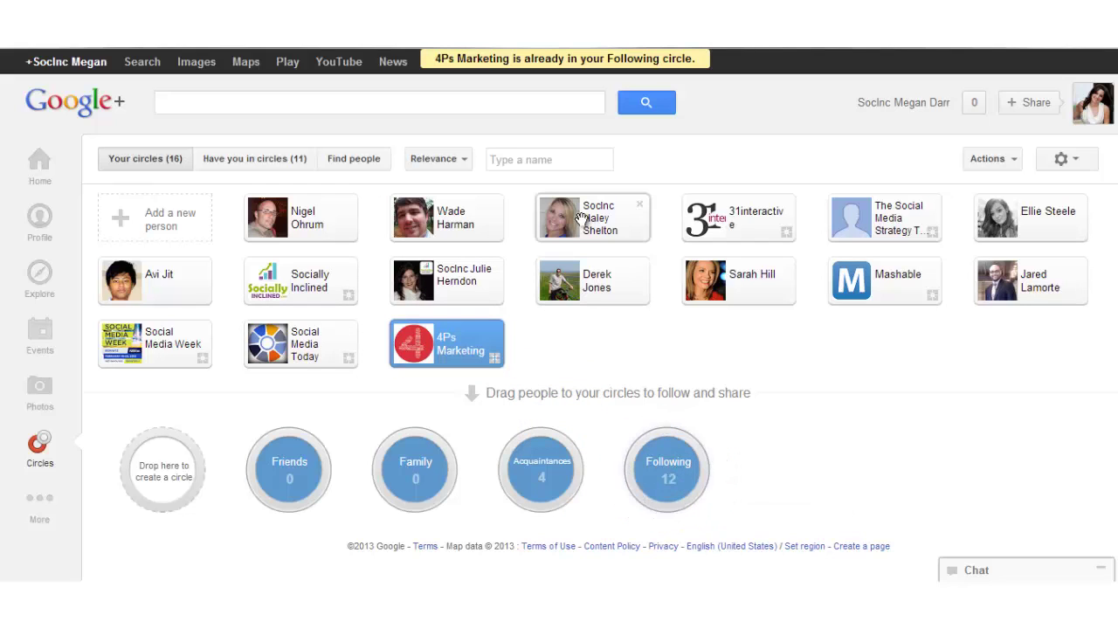
Add 4Ps Marketing and two of the SocInc contacts to the Acquaintances circle.
{"action": "left_click_drag", "start_coordinate": [580, 218], "coordinate": [540, 455]}
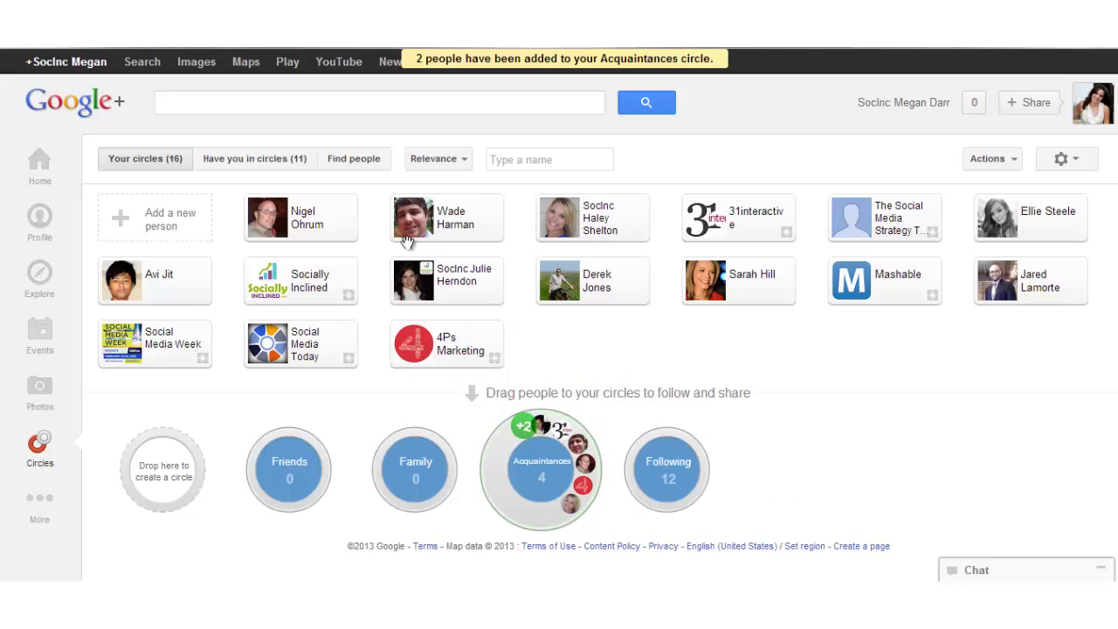
{"action": "left_click_drag", "start_coordinate": [465, 281], "coordinate": [565, 480]}
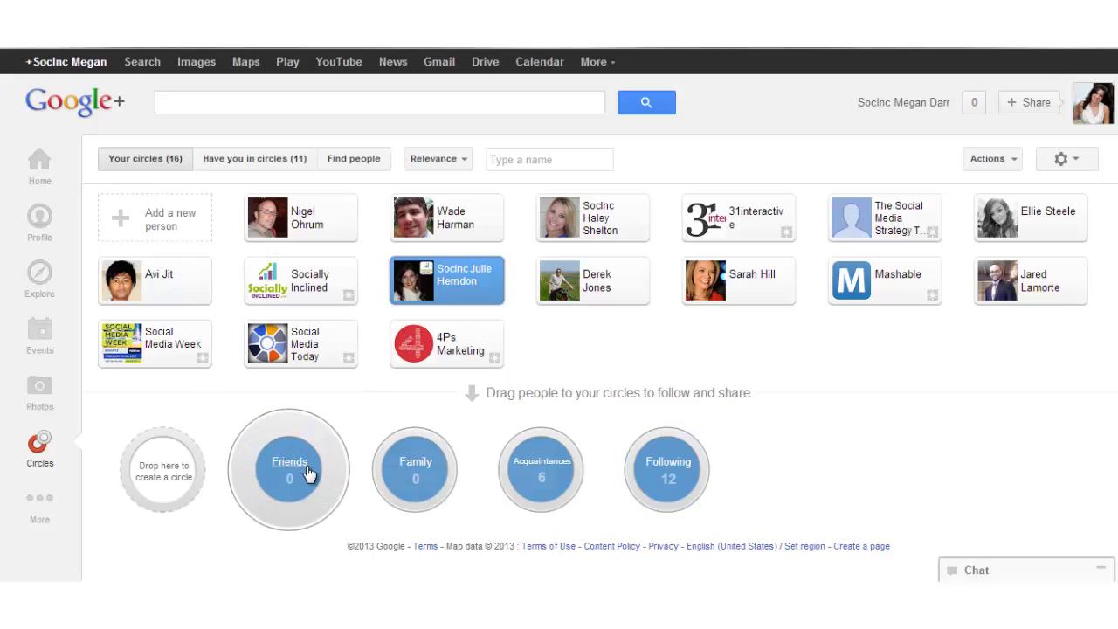
{"action": "mouse_move", "coordinate": [266, 463]}
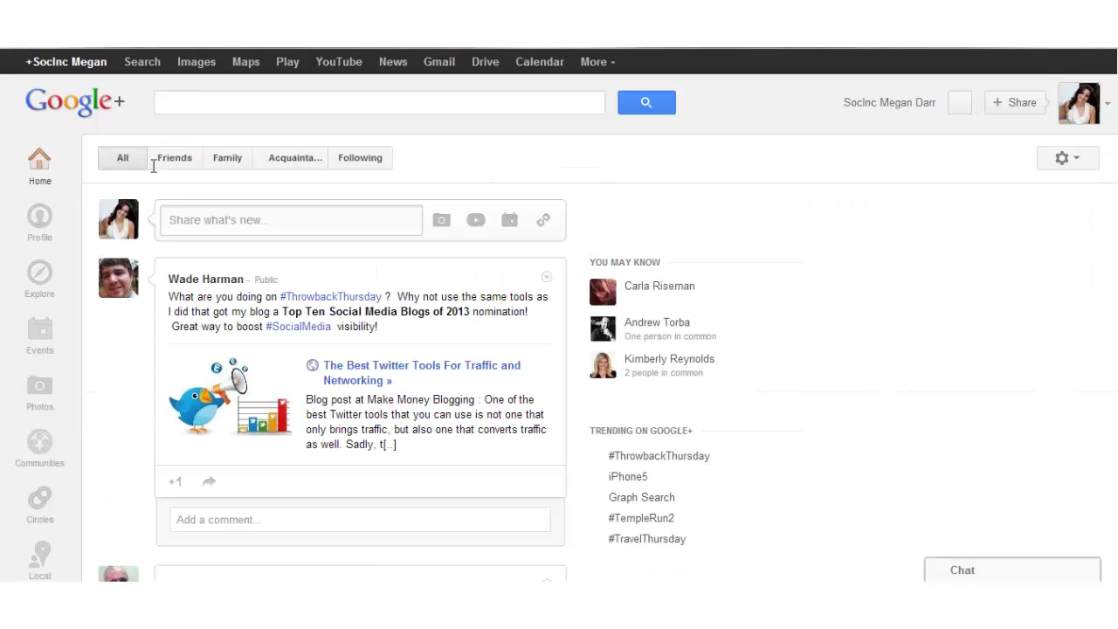
Start a new post in the Home stream with the text "Hello there".
{"action": "left_click", "coordinate": [193, 218]}
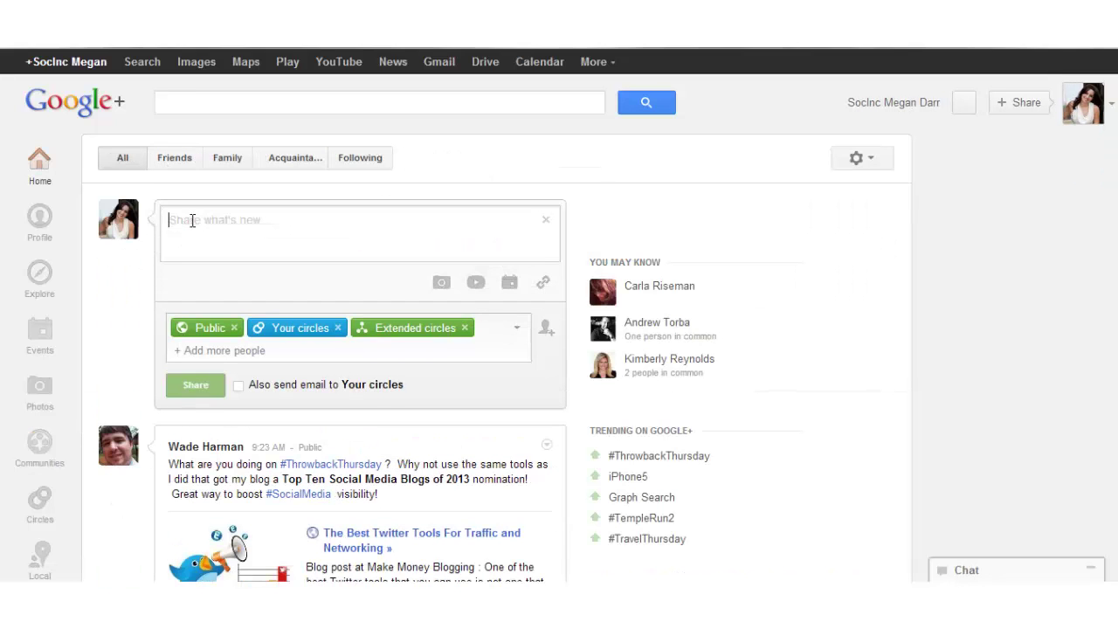
{"action": "type", "text": "He"}
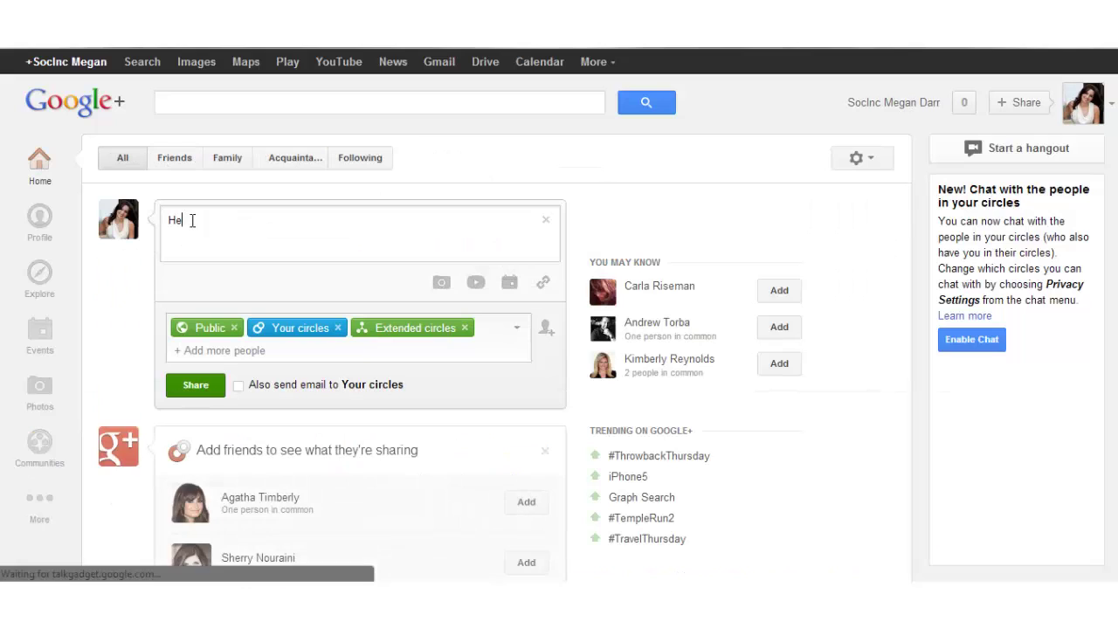
{"action": "type", "text": "llo tere"}
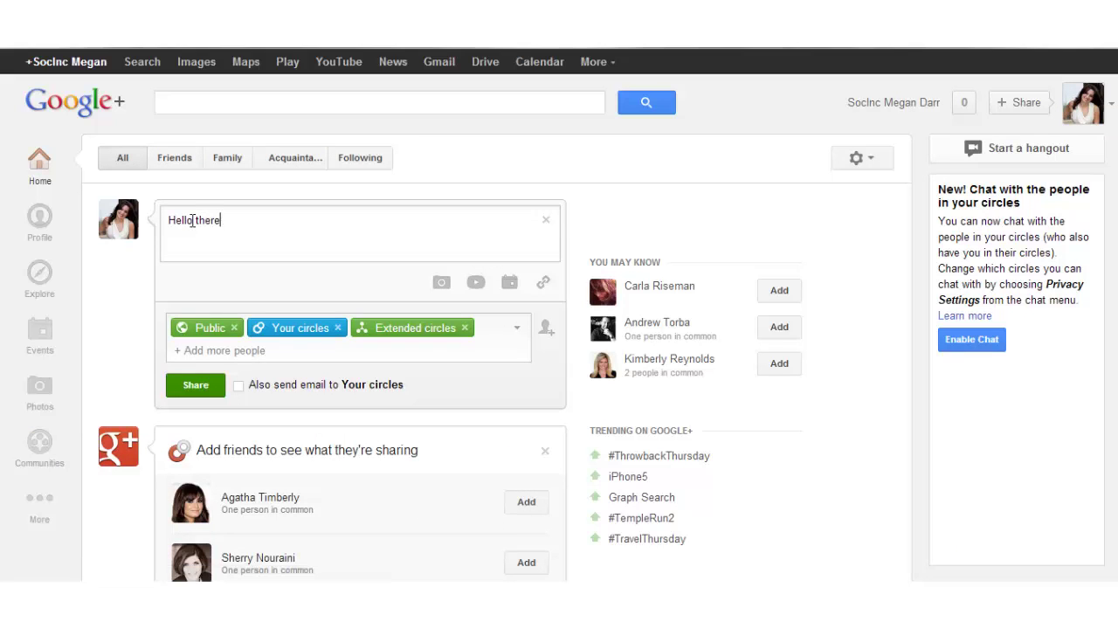
Clear the post's audience by removing Extended circles, Your circles and Public.
{"action": "left_click", "coordinate": [464, 328]}
{"action": "left_click", "coordinate": [337, 328]}
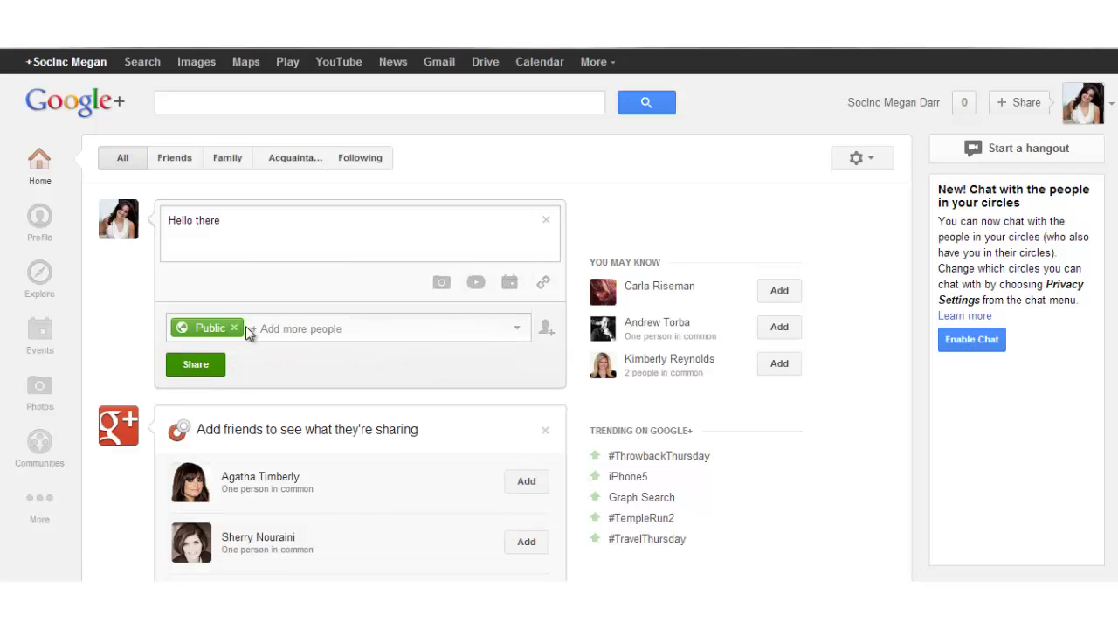
{"action": "left_click", "coordinate": [234, 330]}
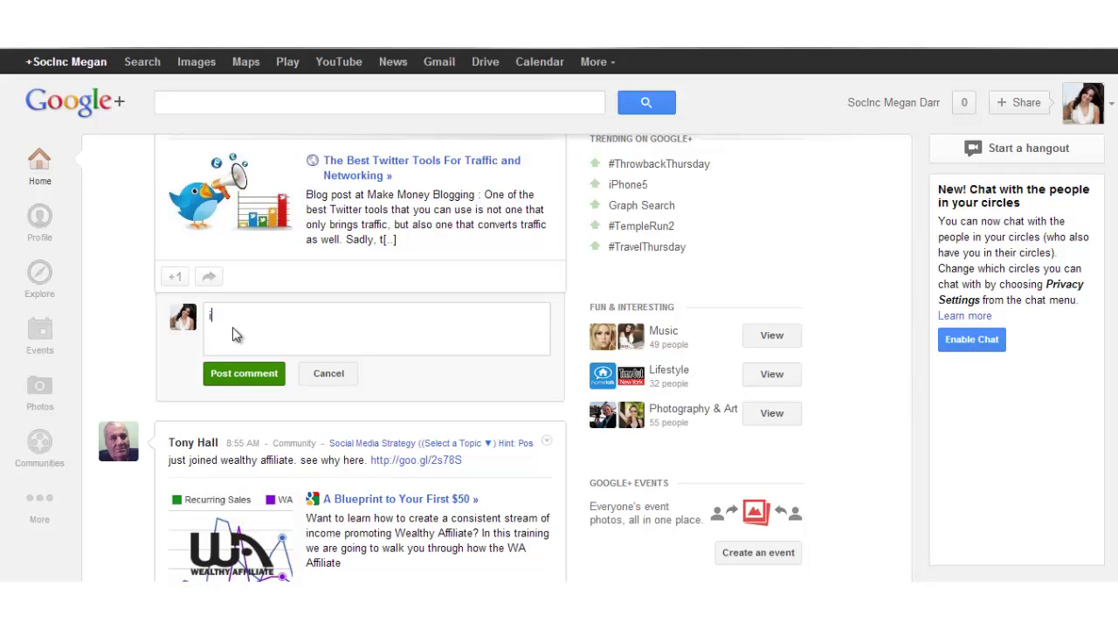
{"action": "key", "text": "BackSpace"}
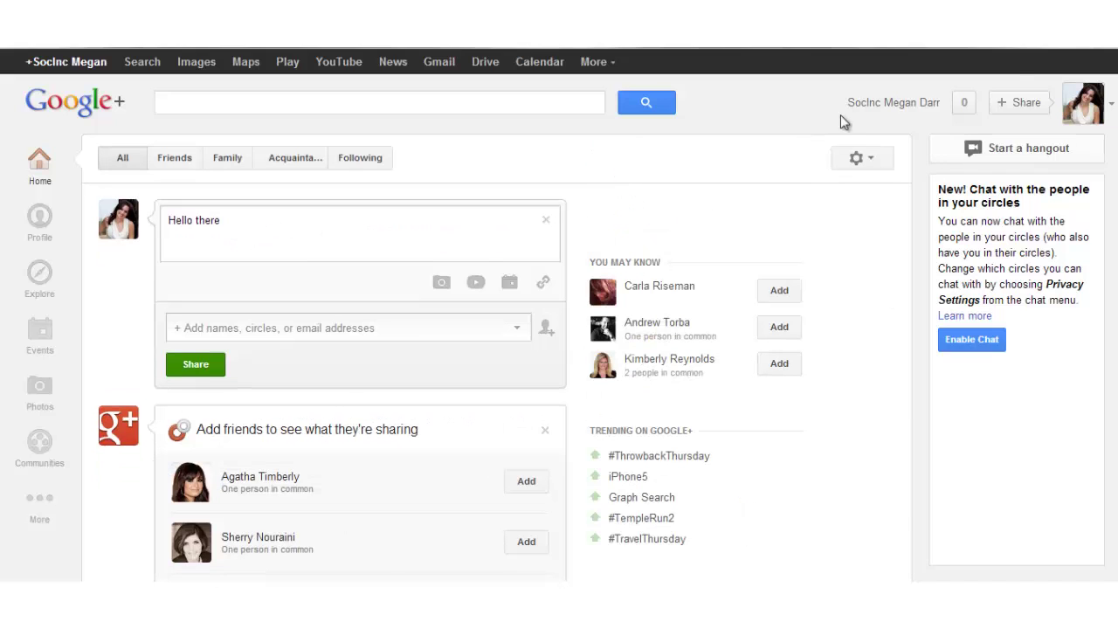
Look through the audience choices for the post and try sharing it with Your circles.
{"action": "left_click", "coordinate": [242, 325]}
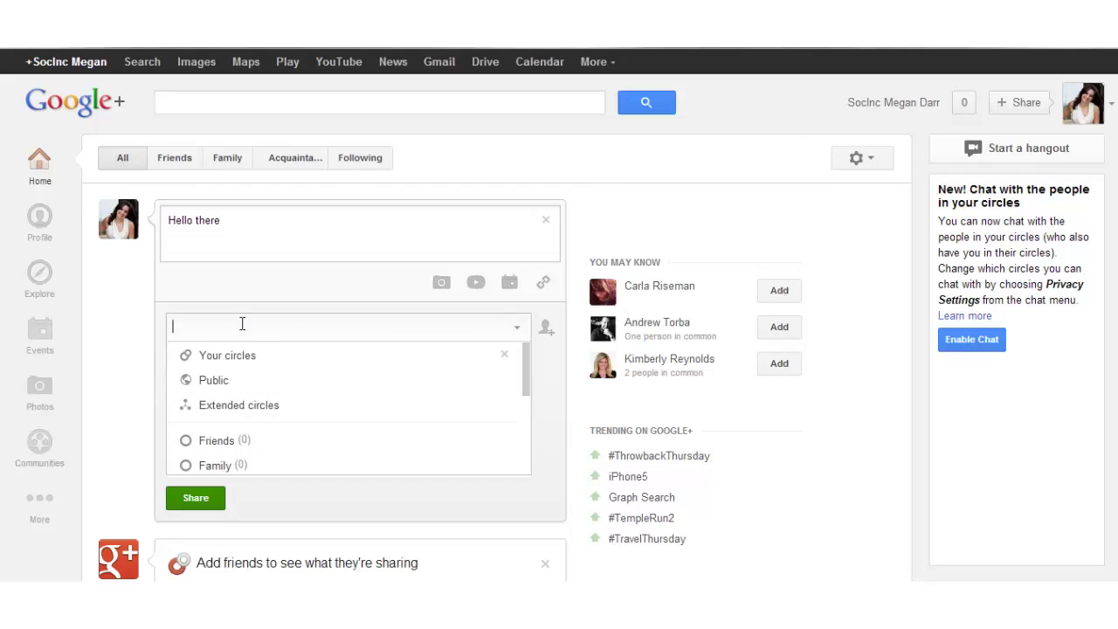
{"action": "left_click_drag", "start_coordinate": [523, 378], "coordinate": [523, 441]}
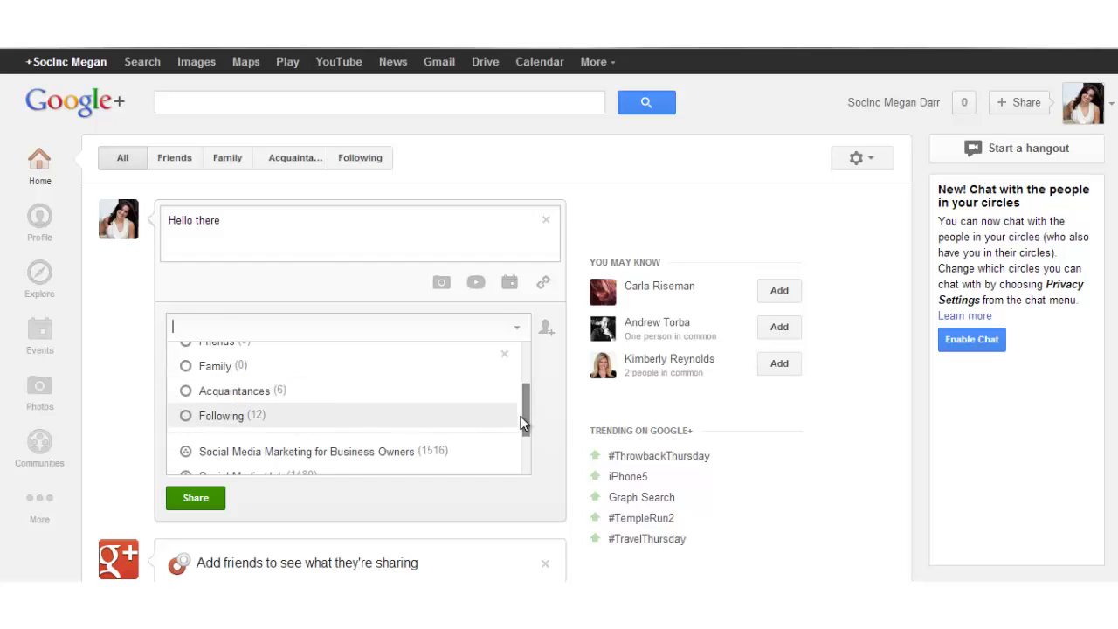
{"action": "left_click_drag", "start_coordinate": [522, 419], "coordinate": [517, 366]}
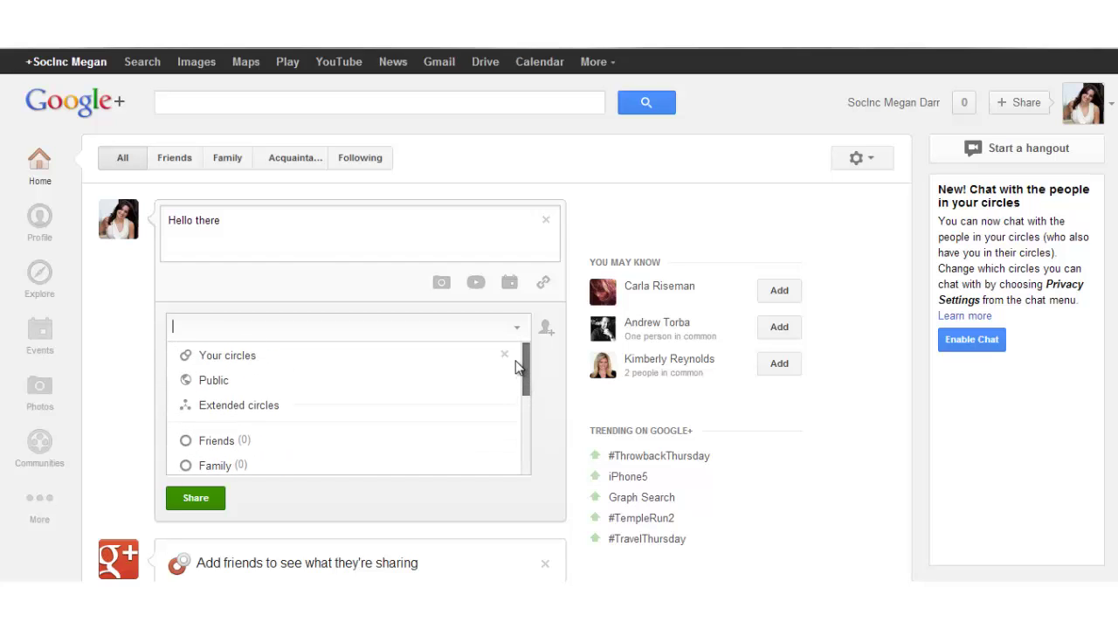
{"action": "left_click", "coordinate": [304, 354]}
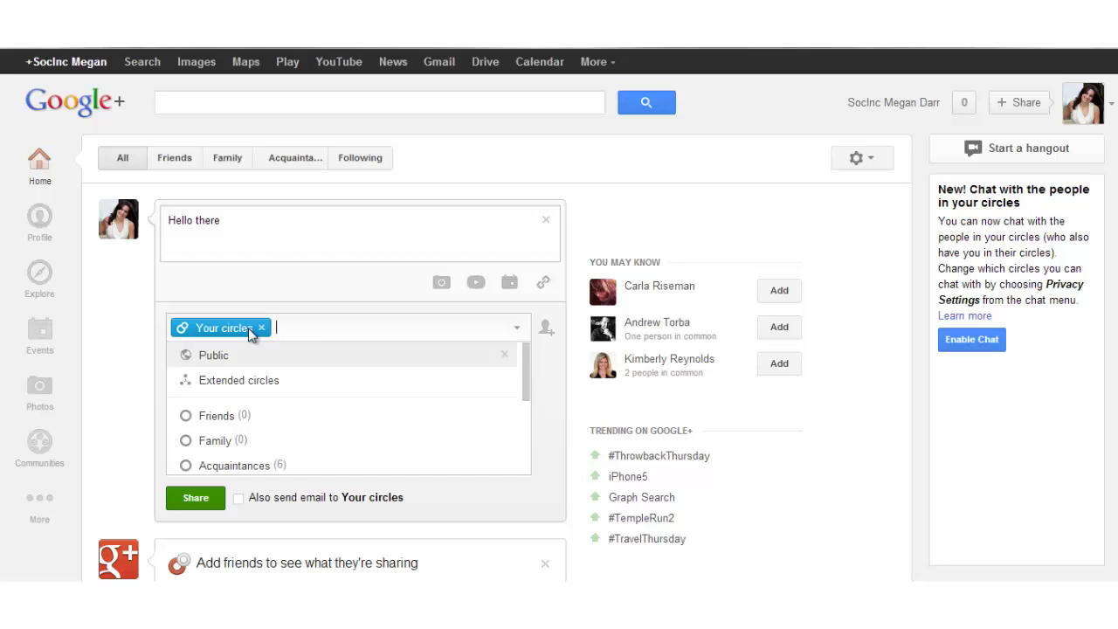
{"action": "left_click", "coordinate": [262, 327]}
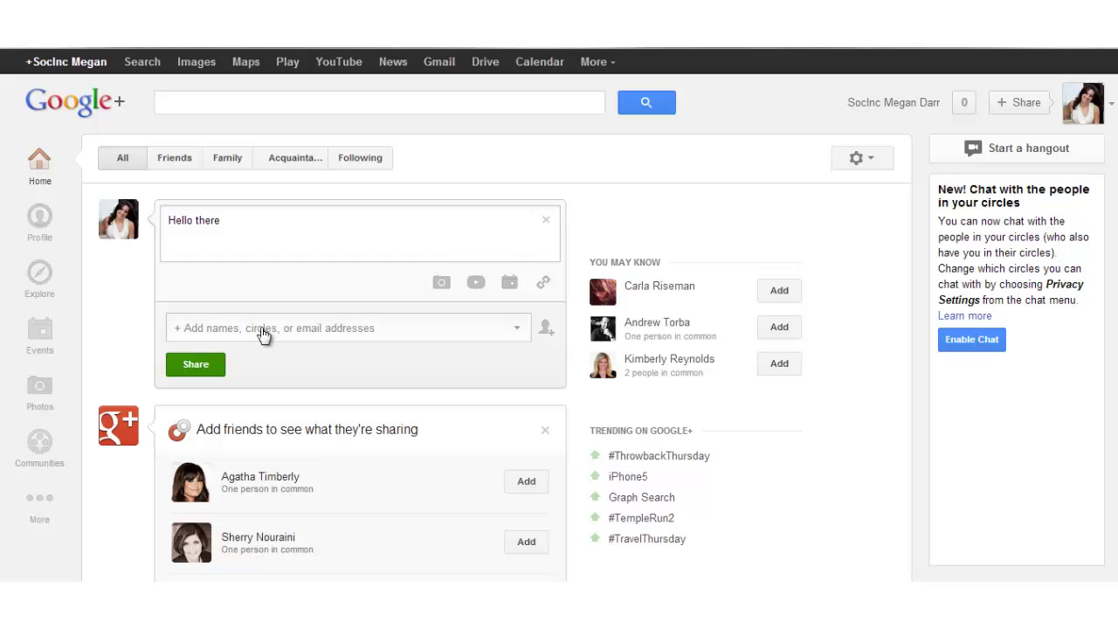
Open the Social Media Strategy community and examine its posts, topic categories, creator and member sections.
{"action": "left_click", "coordinate": [47, 446]}
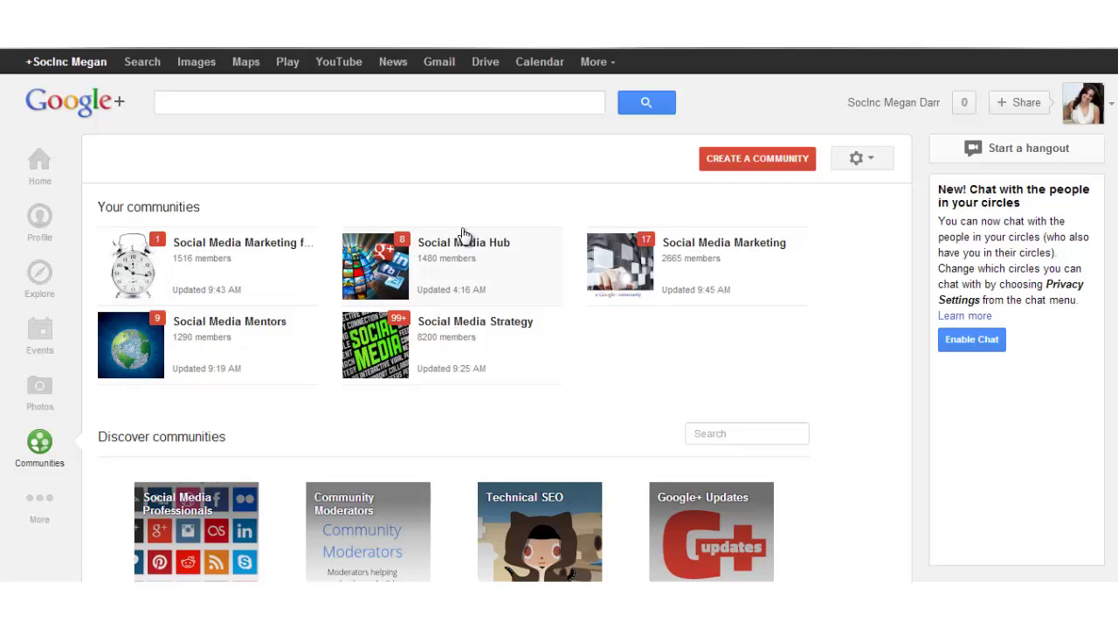
{"action": "left_click", "coordinate": [472, 327]}
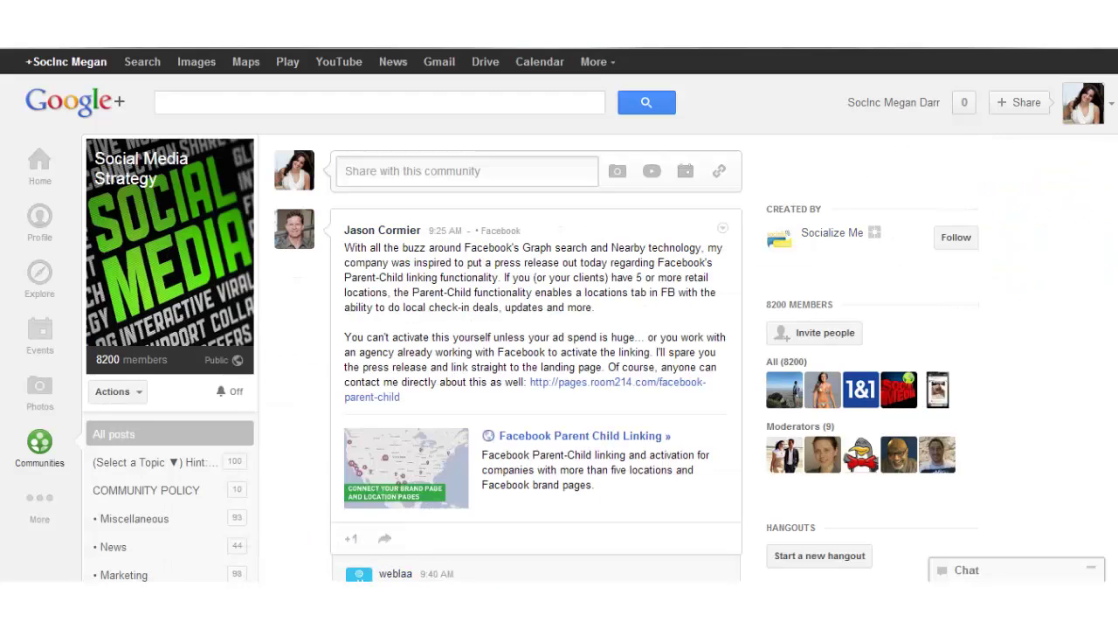
{"action": "scroll", "coordinate": [559, 358], "scroll_direction": "down", "scroll_amount": 4}
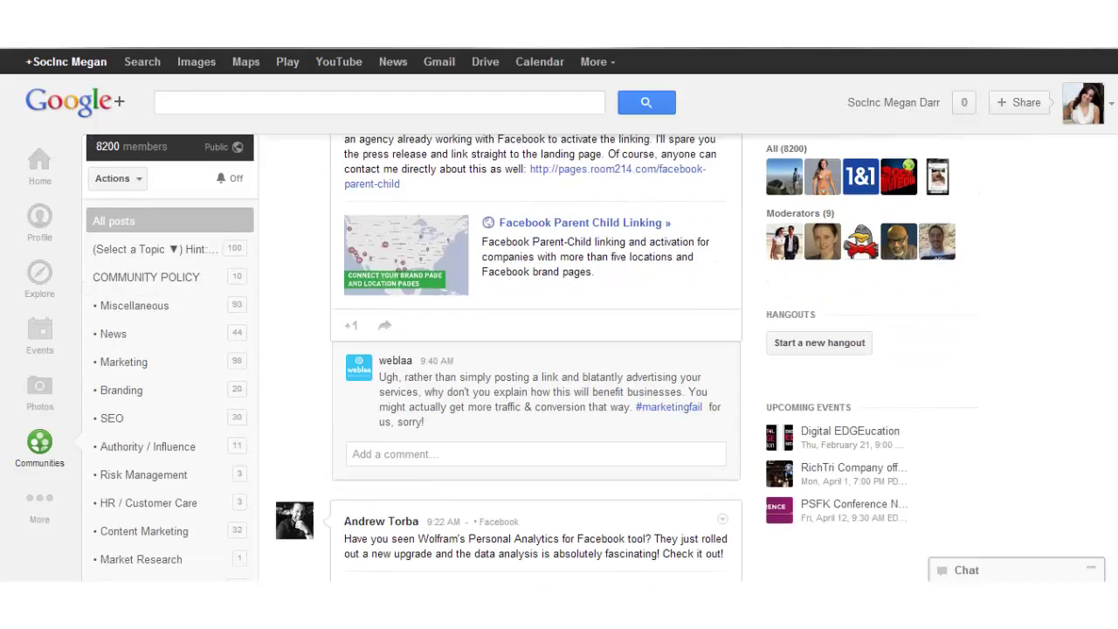
{"action": "scroll", "coordinate": [414, 356], "scroll_direction": "up", "scroll_amount": 1}
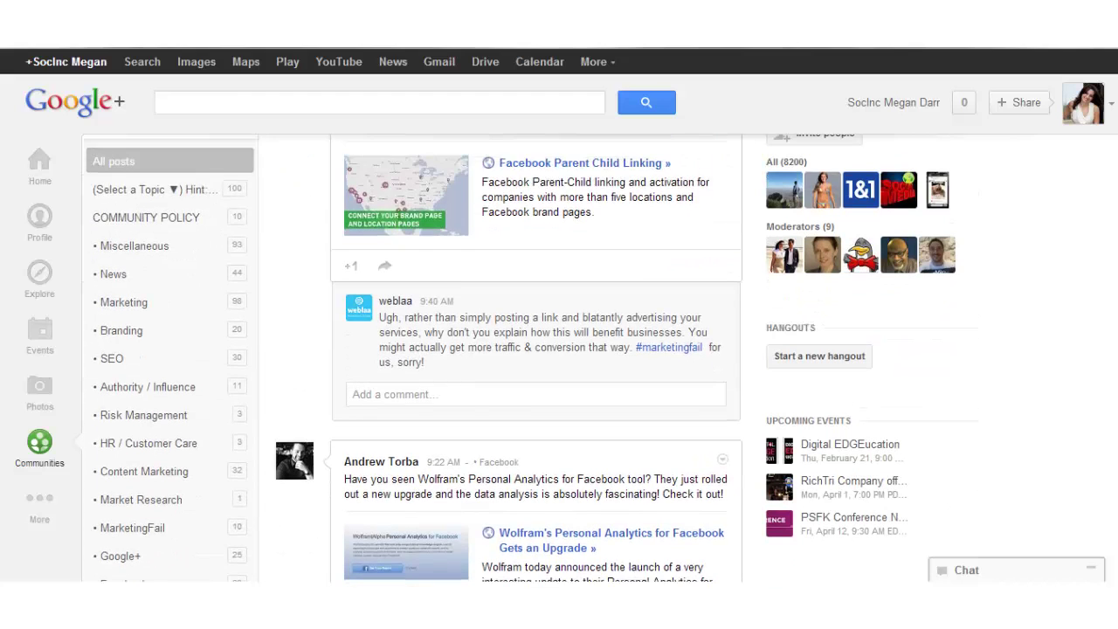
{"action": "scroll", "coordinate": [414, 358], "scroll_direction": "down", "scroll_amount": 1}
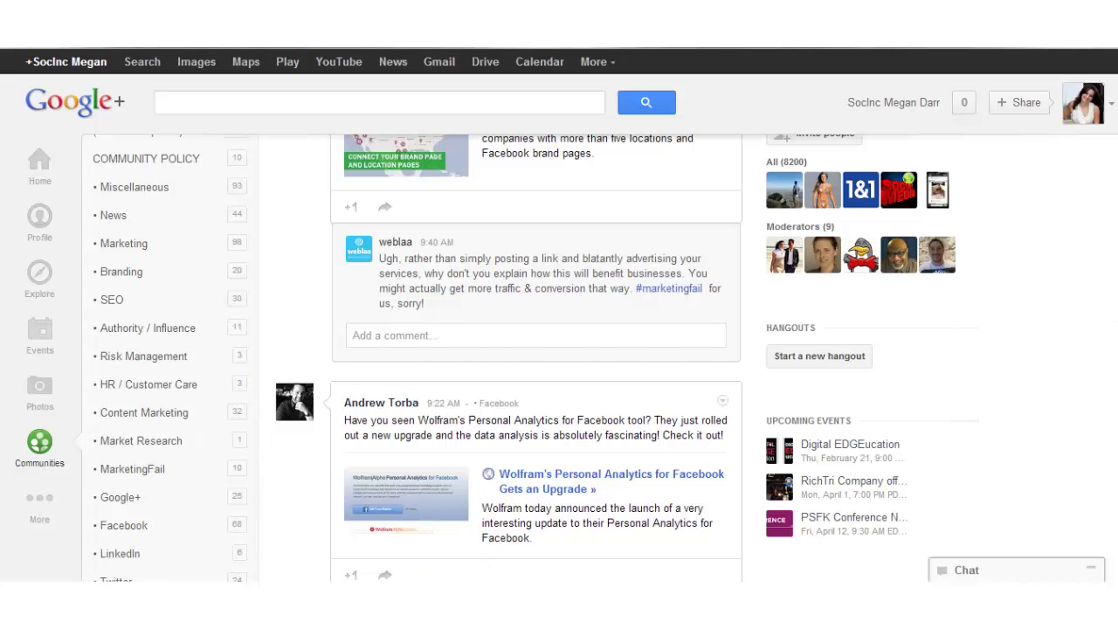
{"action": "scroll", "coordinate": [530, 357], "scroll_direction": "up", "scroll_amount": 5}
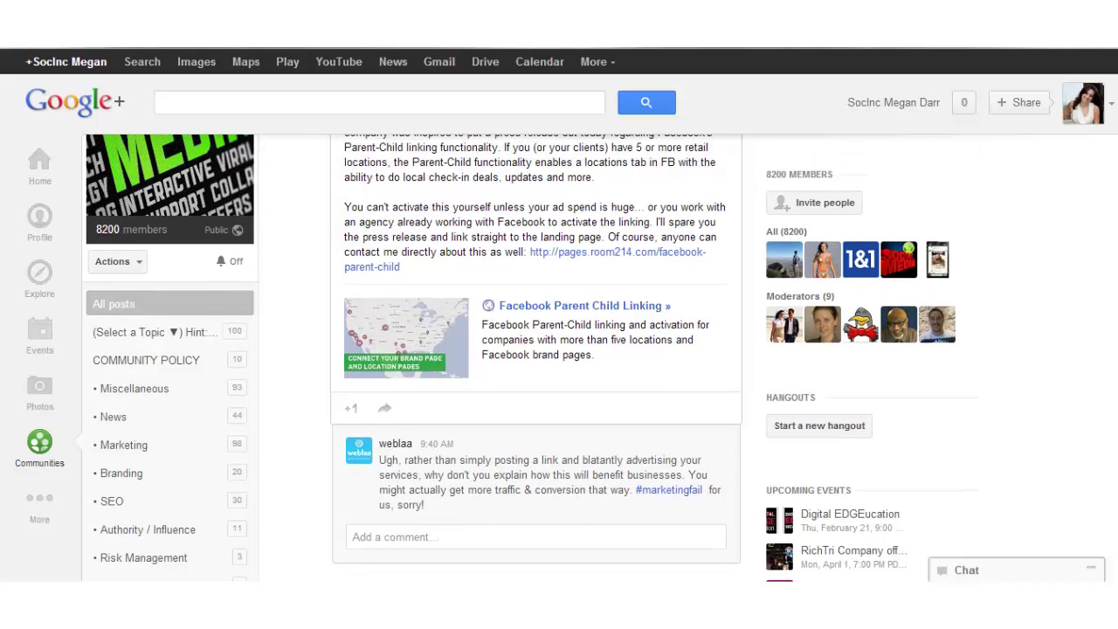
{"action": "scroll", "coordinate": [530, 357], "scroll_direction": "up", "scroll_amount": 2}
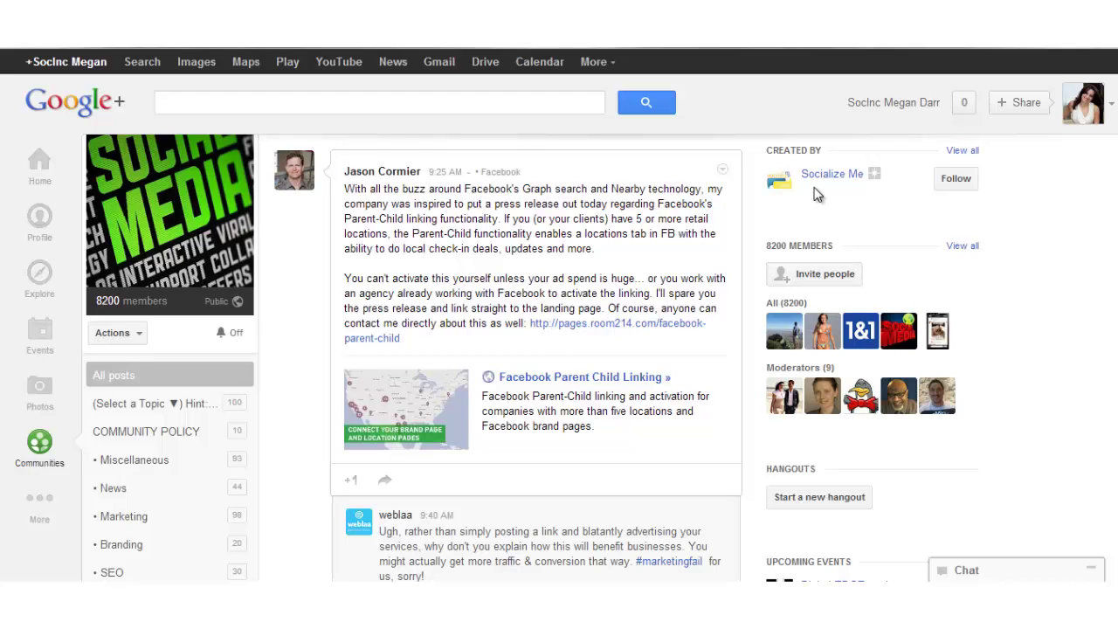
{"action": "mouse_move", "coordinate": [823, 183]}
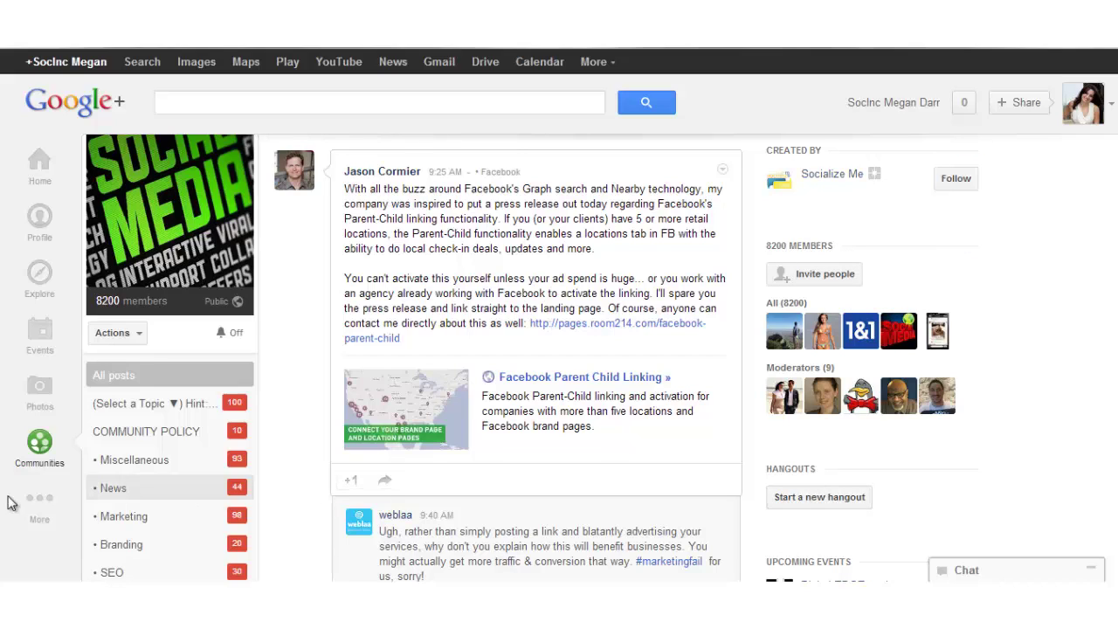
Open the Hangouts page, look over the hangouts to watch, and open the setup for a new hangout.
{"action": "mouse_move", "coordinate": [32, 505]}
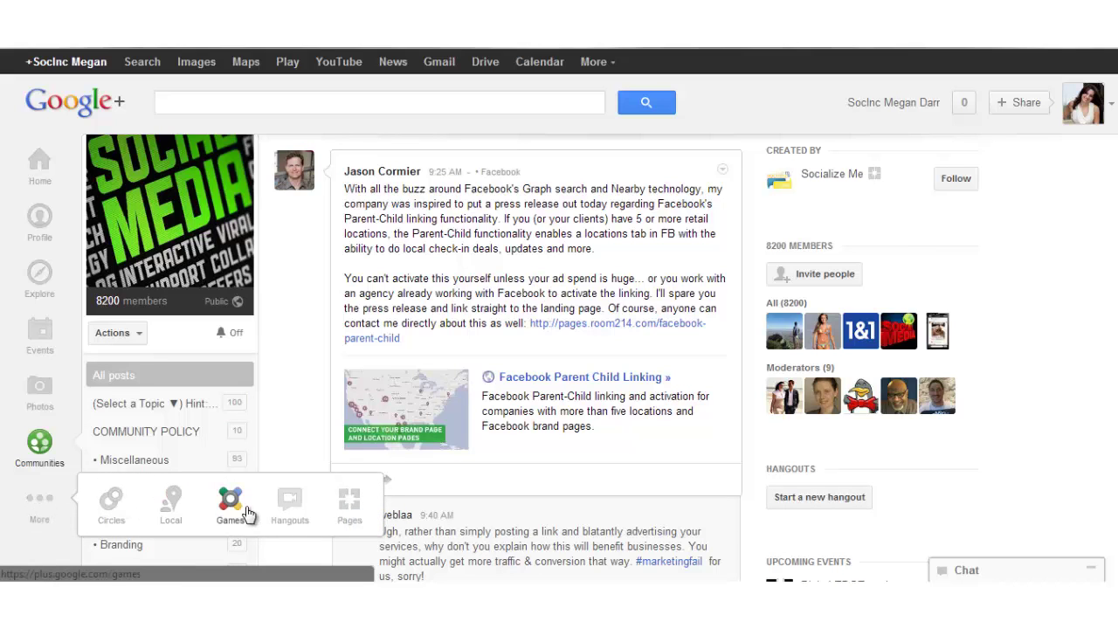
{"action": "left_click", "coordinate": [285, 511]}
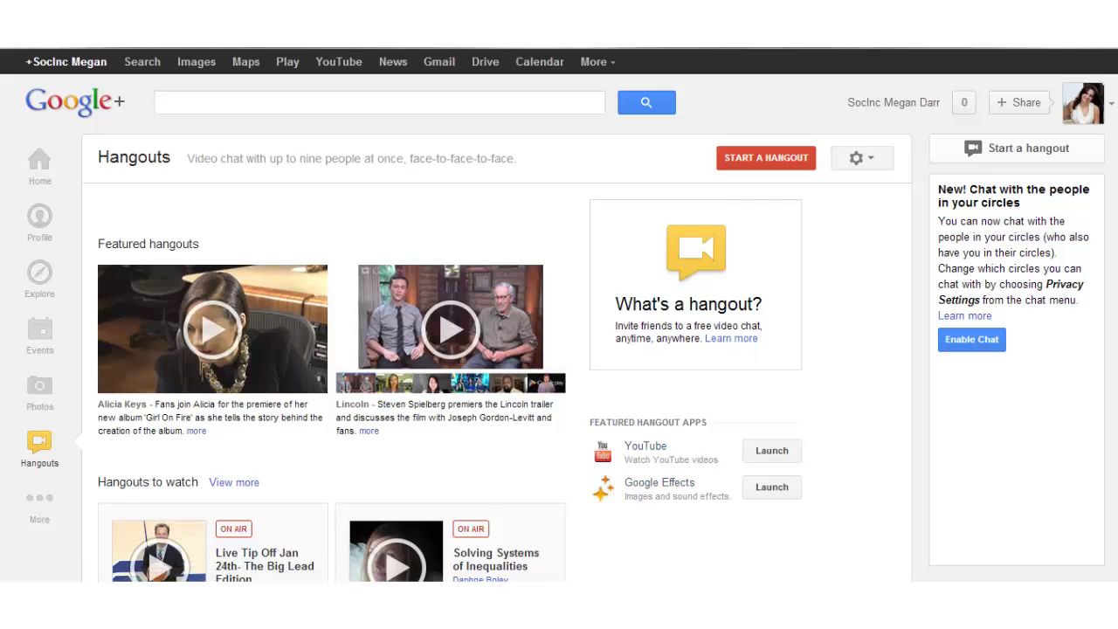
{"action": "scroll", "coordinate": [736, 347], "scroll_direction": "down", "scroll_amount": 1}
{"action": "scroll", "coordinate": [736, 347], "scroll_direction": "down", "scroll_amount": 1}
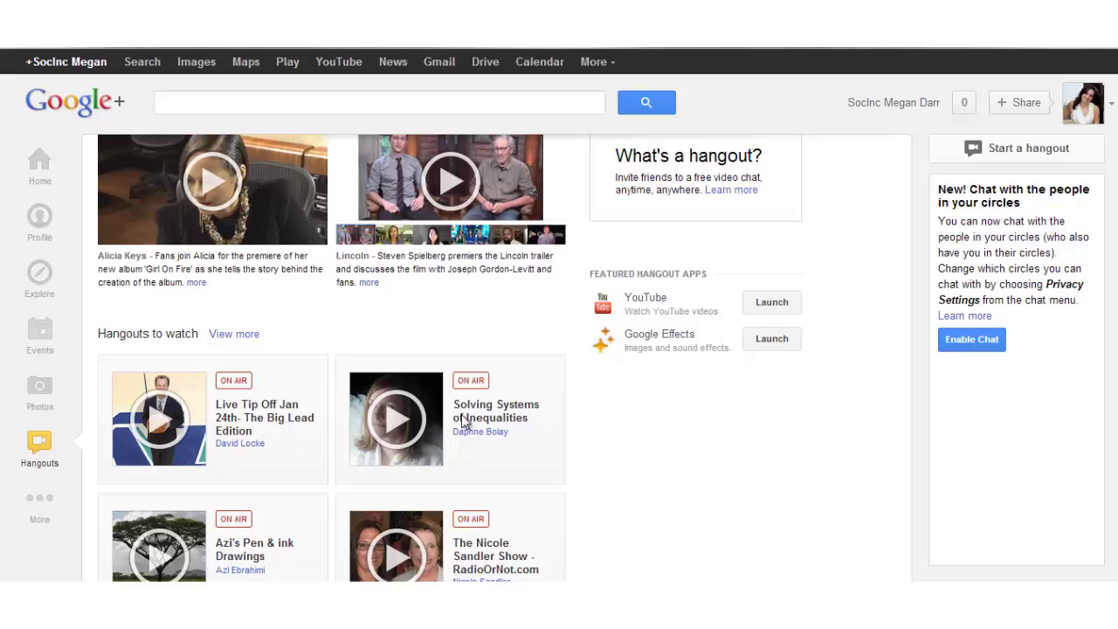
{"action": "scroll", "coordinate": [882, 210], "scroll_direction": "up", "scroll_amount": 2}
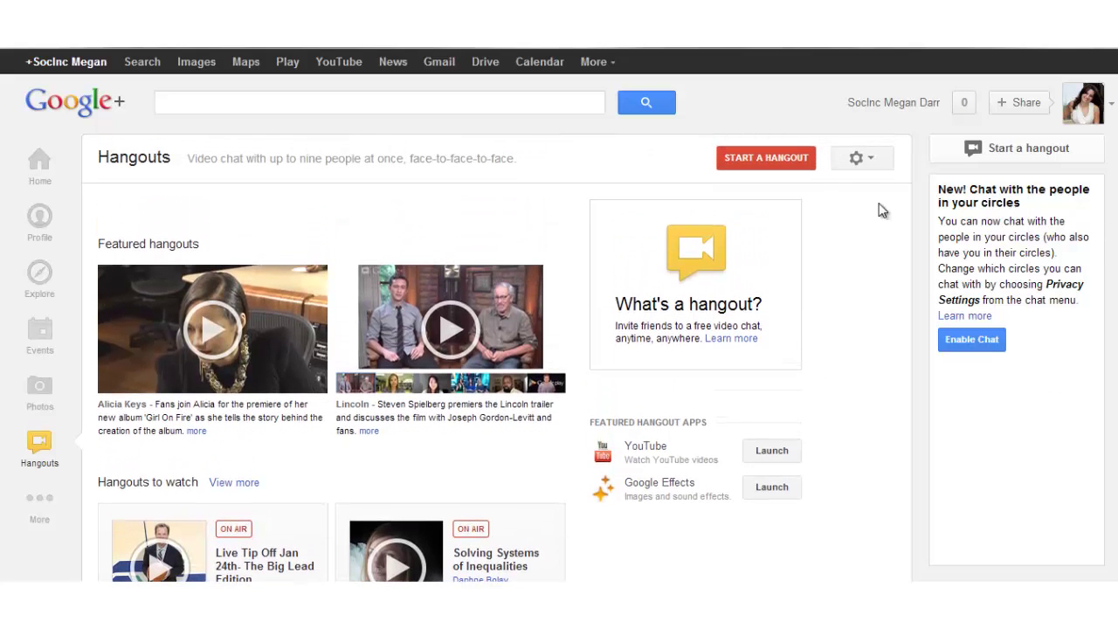
{"action": "left_click", "coordinate": [778, 155]}
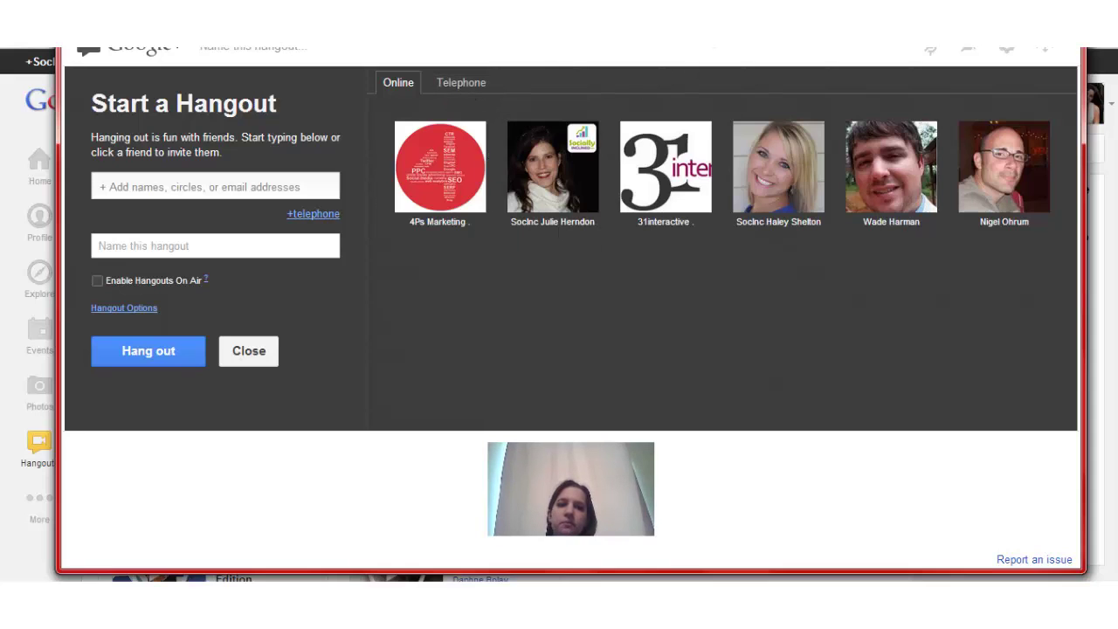
Close the new hangout setup and open the form for planning the next hangout from the Events page.
{"action": "key", "text": "Escape"}
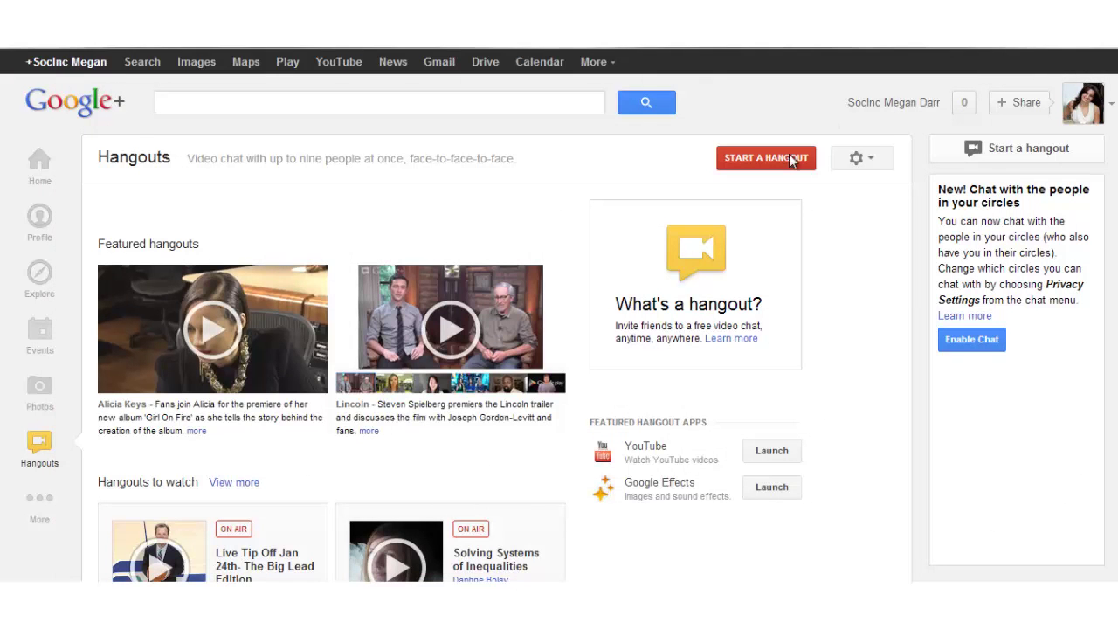
{"action": "scroll", "coordinate": [456, 262], "scroll_direction": "down", "scroll_amount": 3}
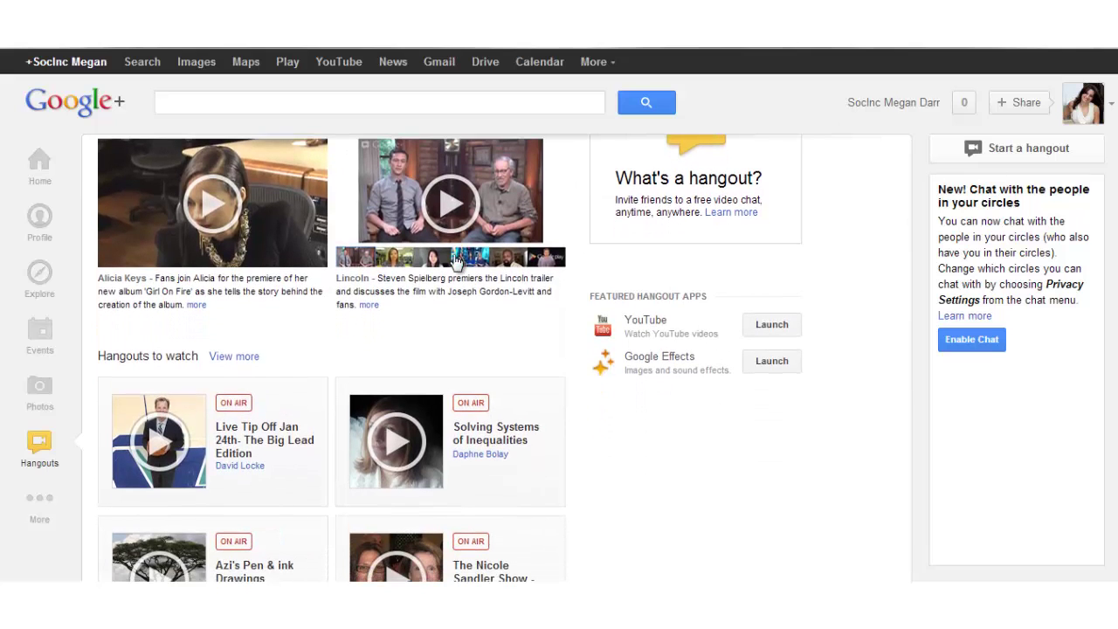
{"action": "left_click", "coordinate": [35, 336]}
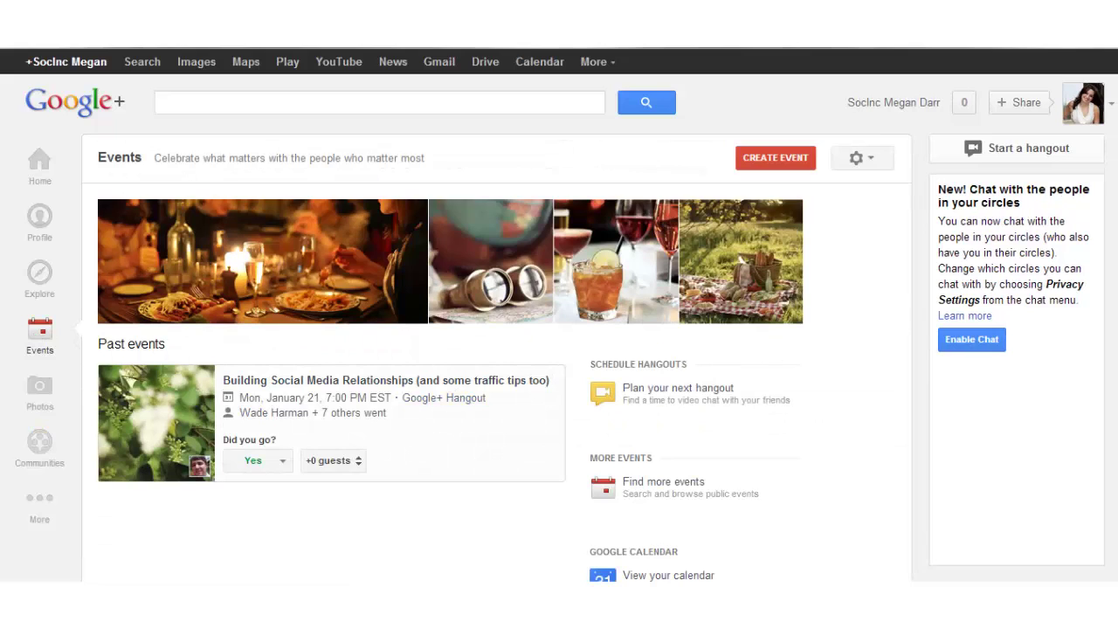
{"action": "scroll", "coordinate": [497, 358], "scroll_direction": "down", "scroll_amount": 3}
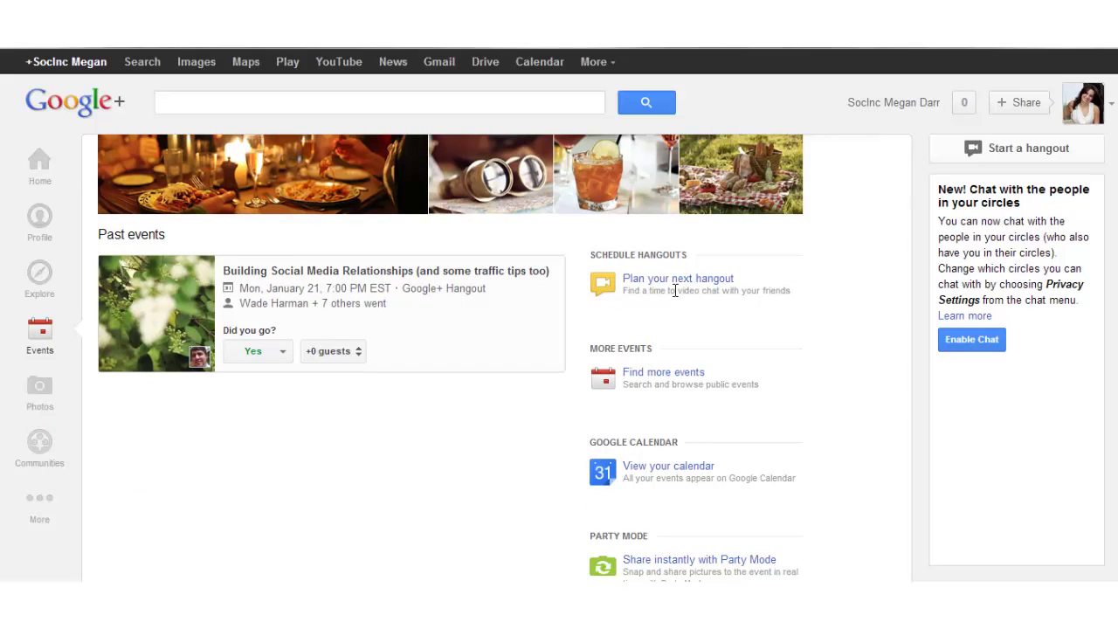
{"action": "left_click", "coordinate": [681, 281]}
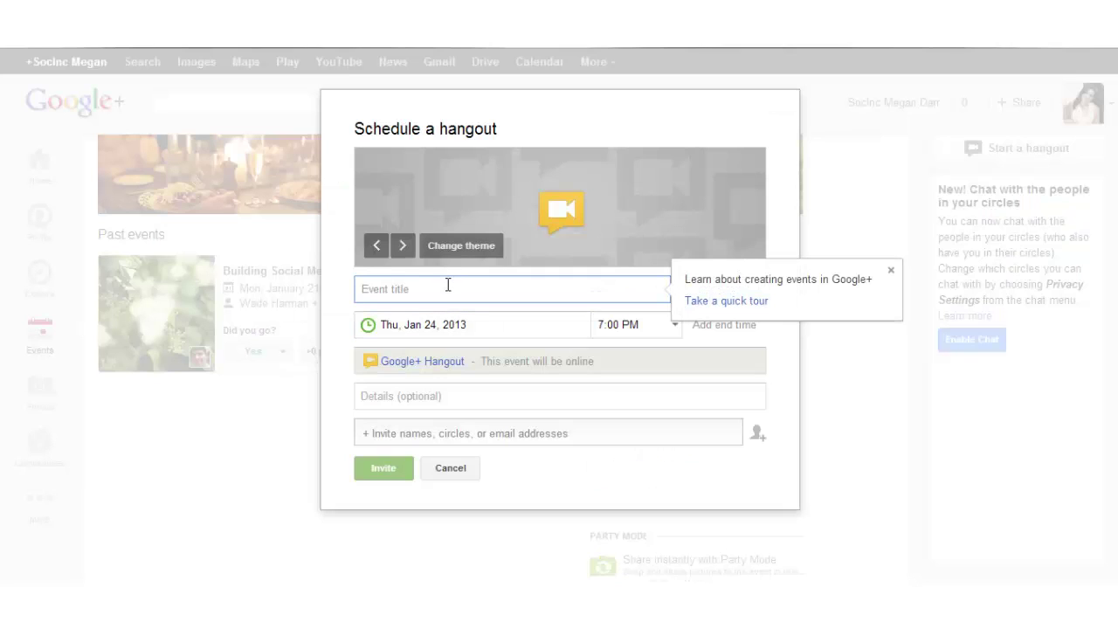
Title the scheduled hangout "Meeting" and set its start time to 3:00 PM.
{"action": "left_click", "coordinate": [448, 284]}
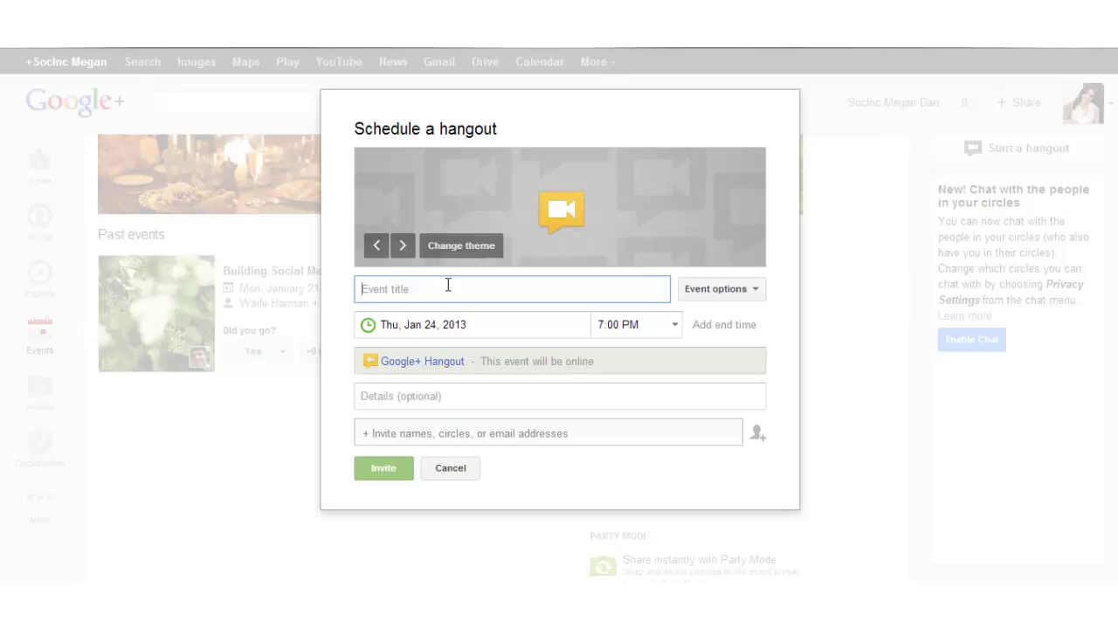
{"action": "type", "text": "Meeting"}
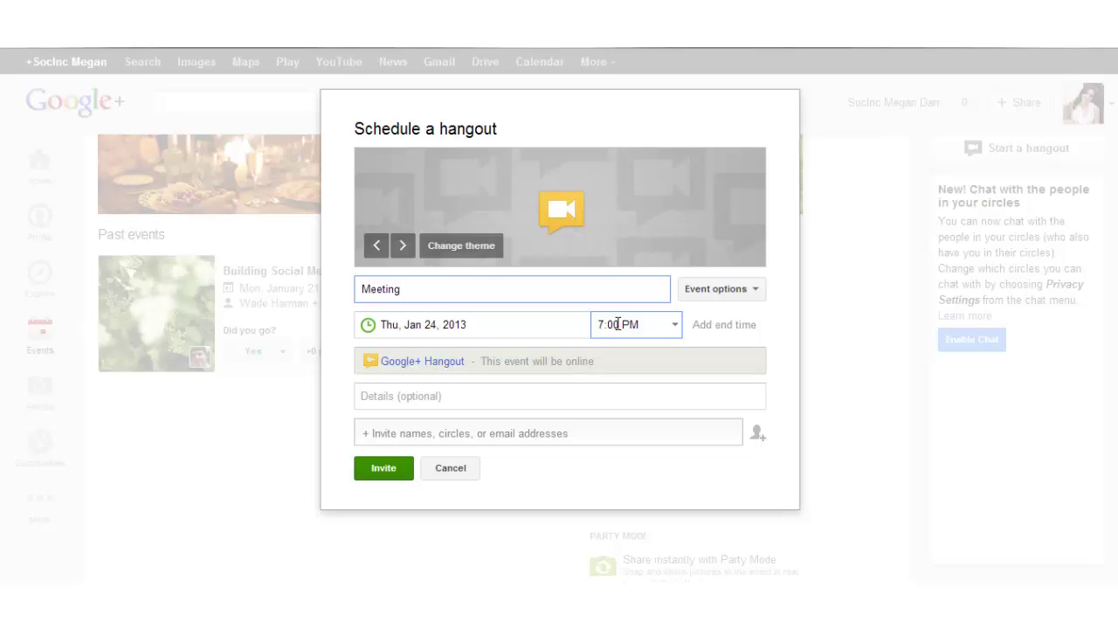
{"action": "left_click", "coordinate": [637, 328]}
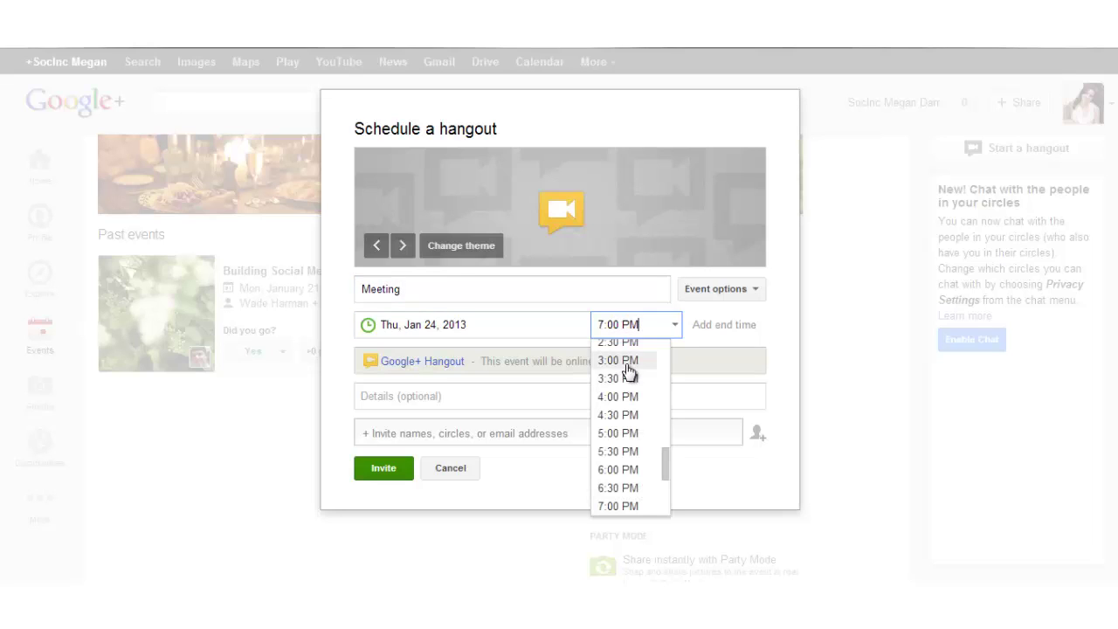
{"action": "left_click", "coordinate": [627, 364]}
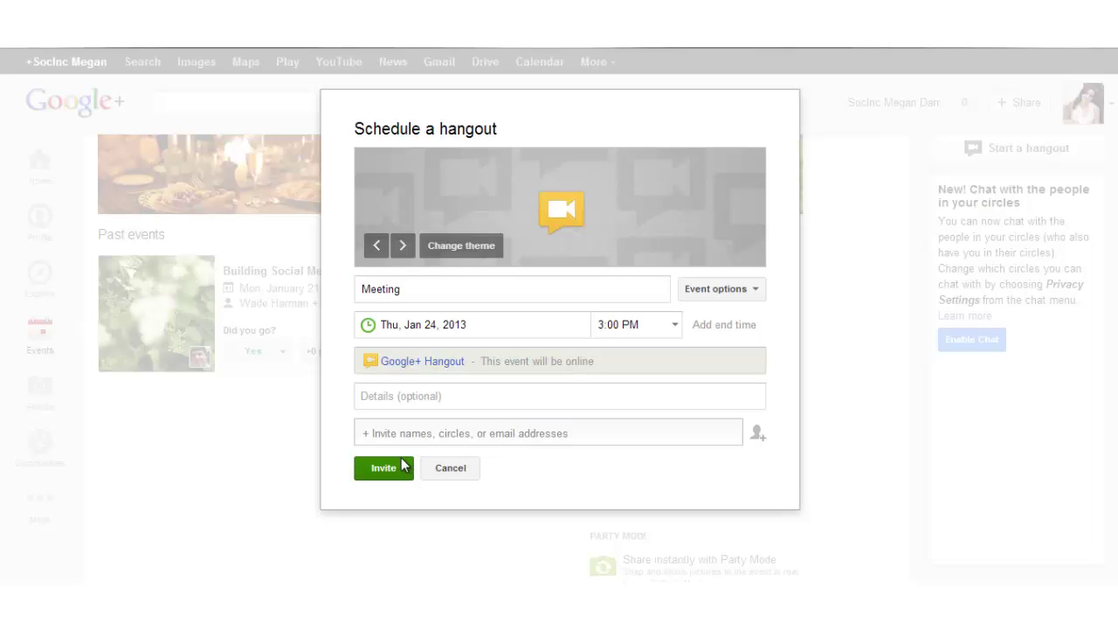
Look at the event options and try several theme images for the hangout before cancelling the event.
{"action": "left_click", "coordinate": [739, 298]}
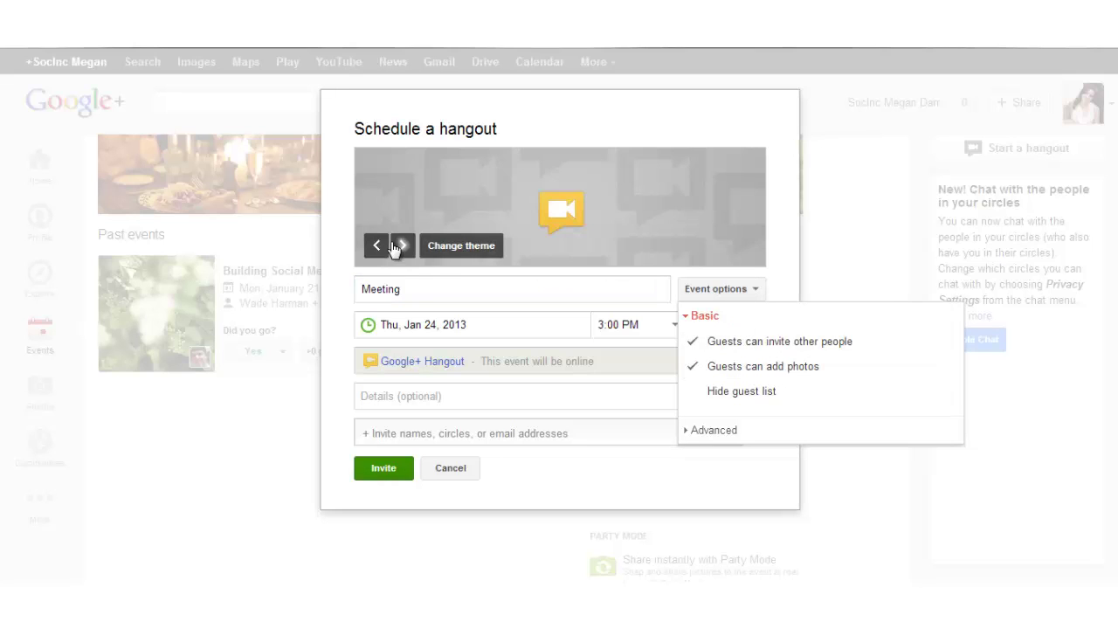
{"action": "left_click", "coordinate": [402, 245]}
{"action": "left_click", "coordinate": [402, 246]}
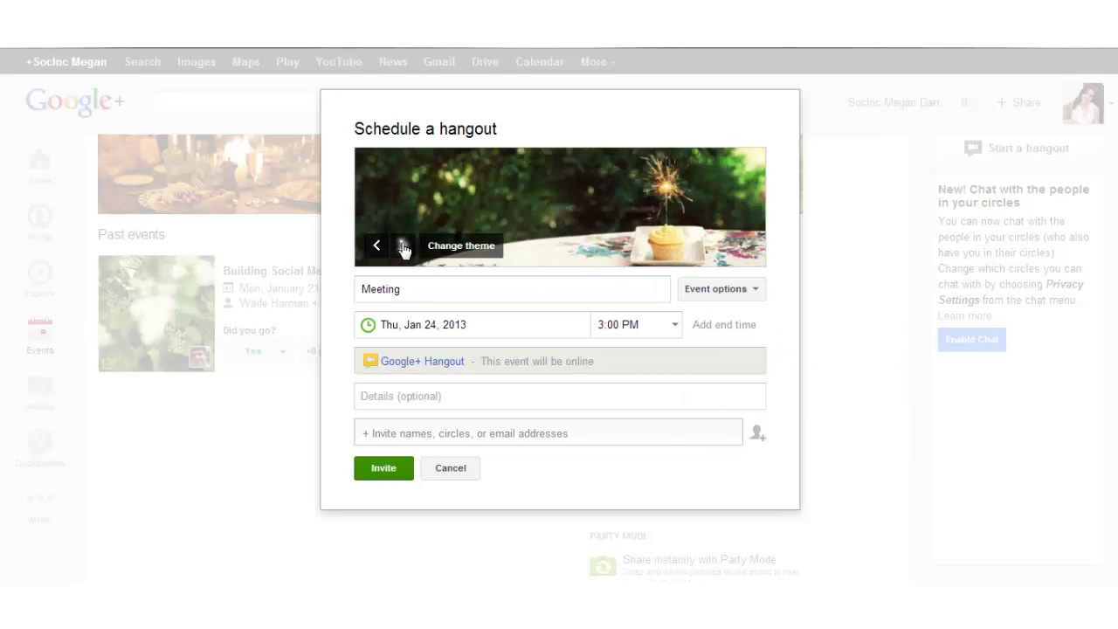
{"action": "left_click", "coordinate": [404, 247]}
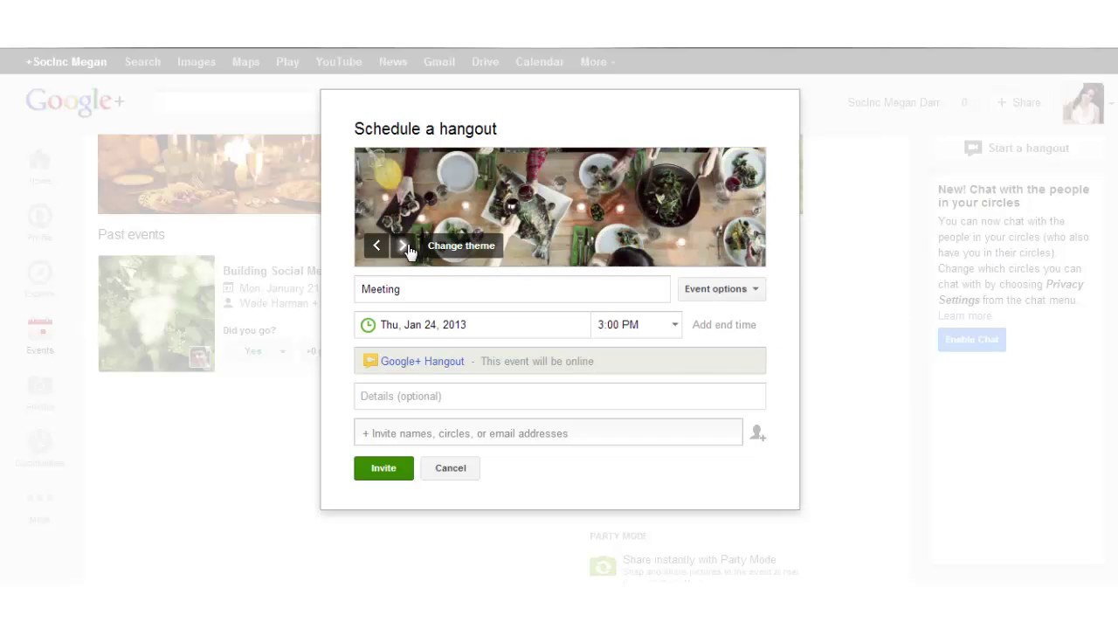
{"action": "left_click", "coordinate": [405, 247]}
{"action": "left_click", "coordinate": [404, 248]}
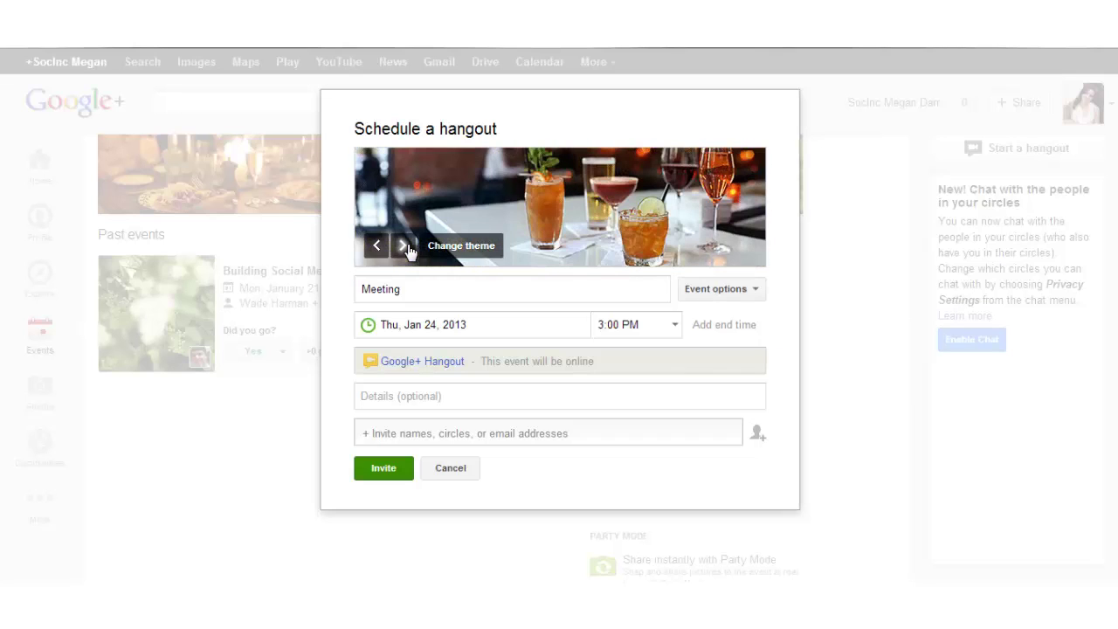
{"action": "left_click", "coordinate": [450, 468]}
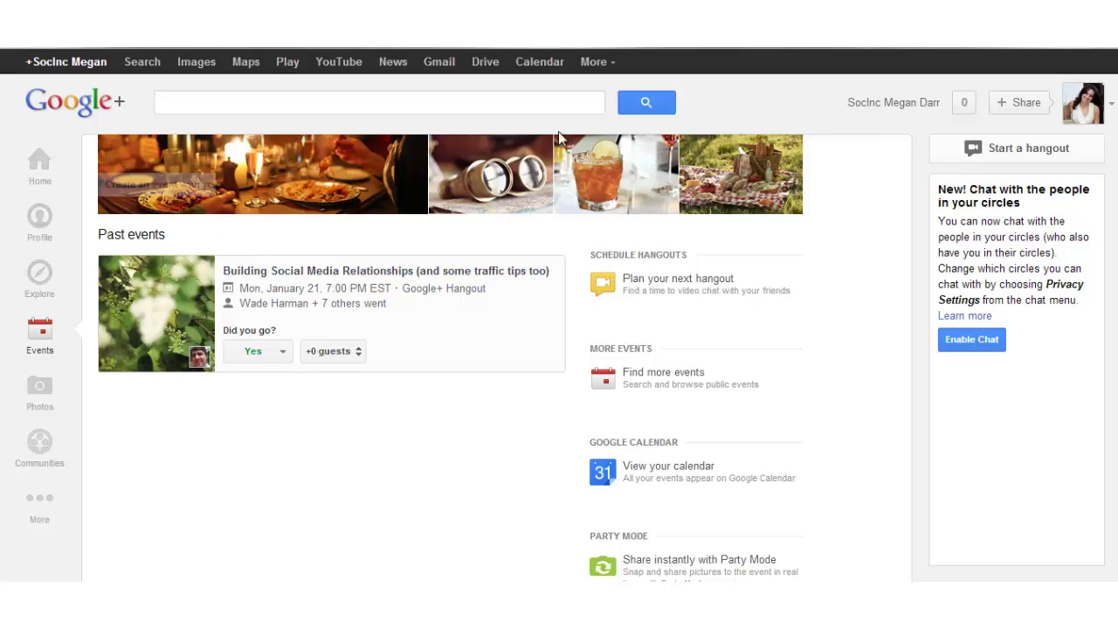
Find the Socially Inclined page by searching for "soci" and switch to using Google+ as that page.
{"action": "left_click", "coordinate": [279, 98]}
{"action": "type", "text": "s"}
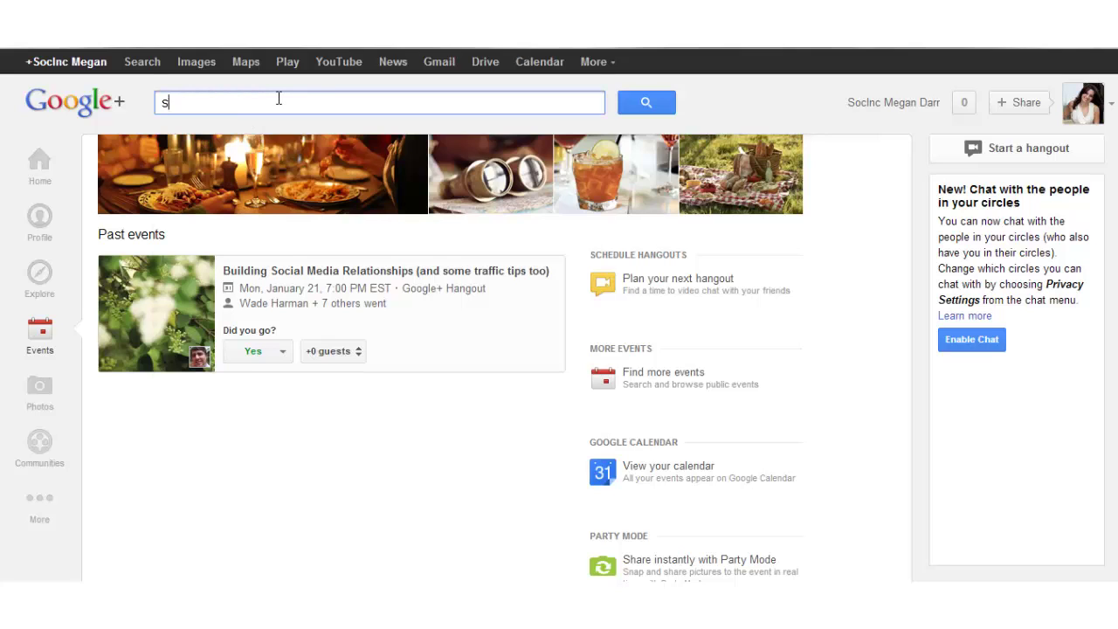
{"action": "type", "text": "oci"}
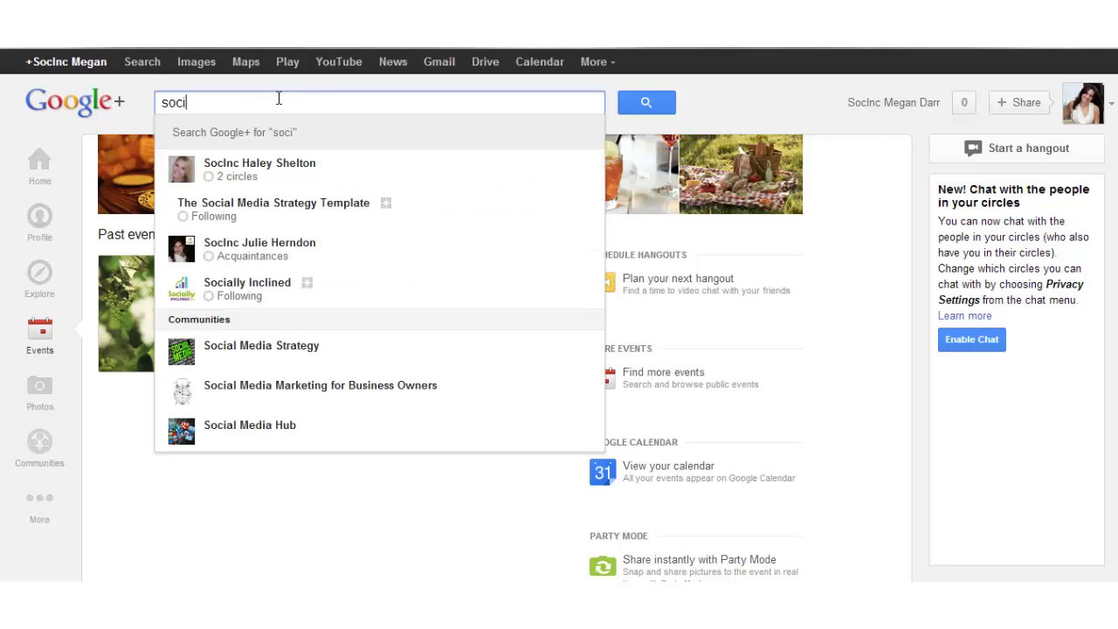
{"action": "left_click", "coordinate": [253, 299]}
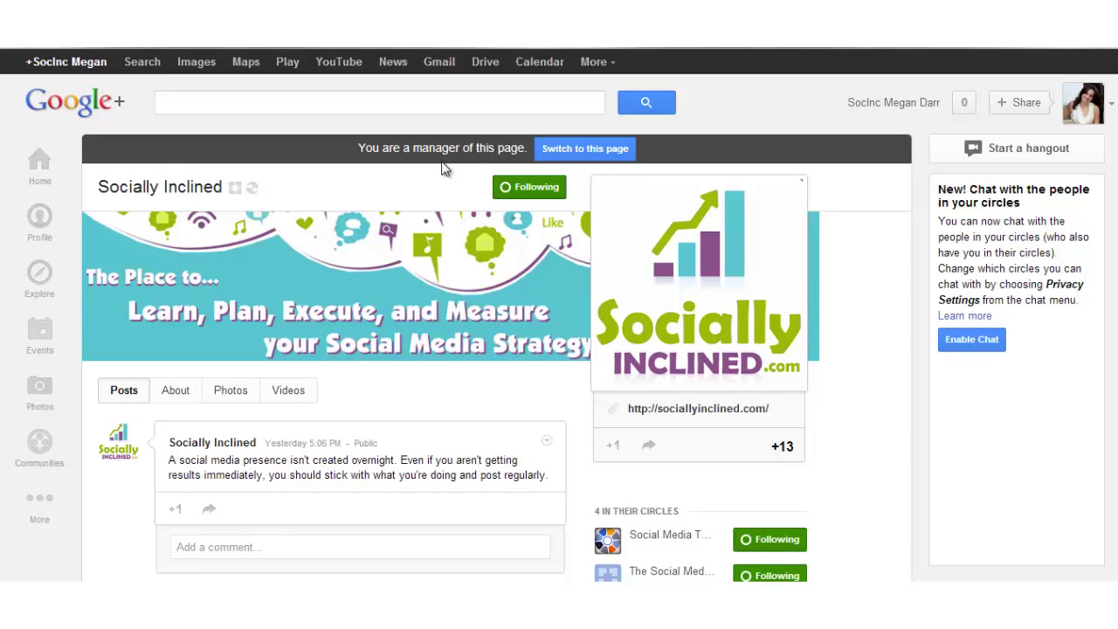
{"action": "left_click", "coordinate": [579, 150]}
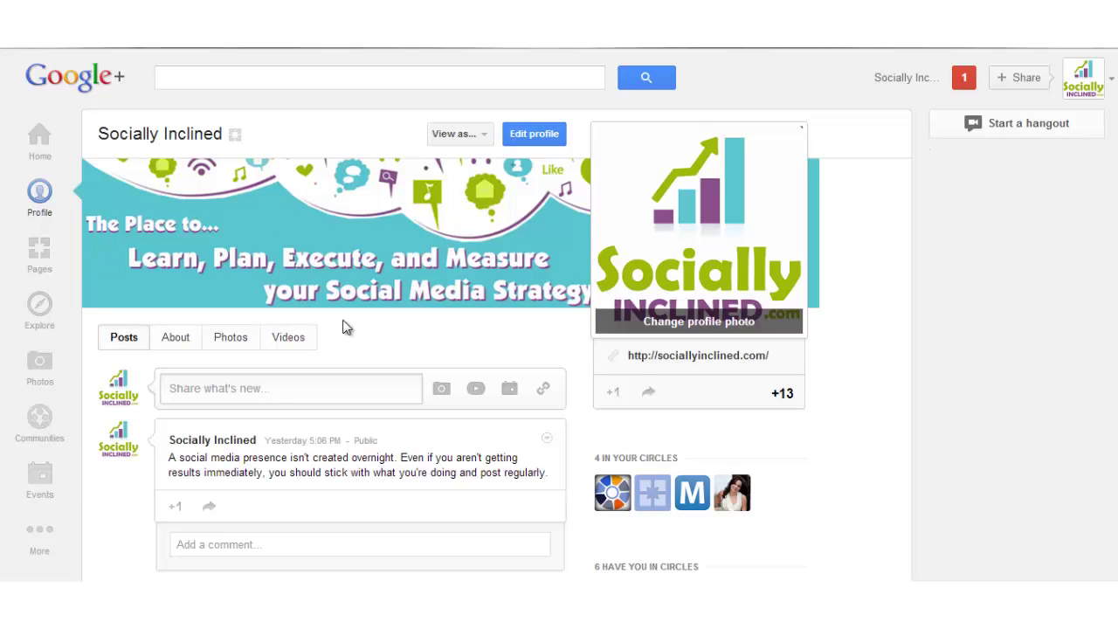
Open the Local section and view the recommended place Baumhower's Wings of Tuscaloosa.
{"action": "mouse_move", "coordinate": [49, 529]}
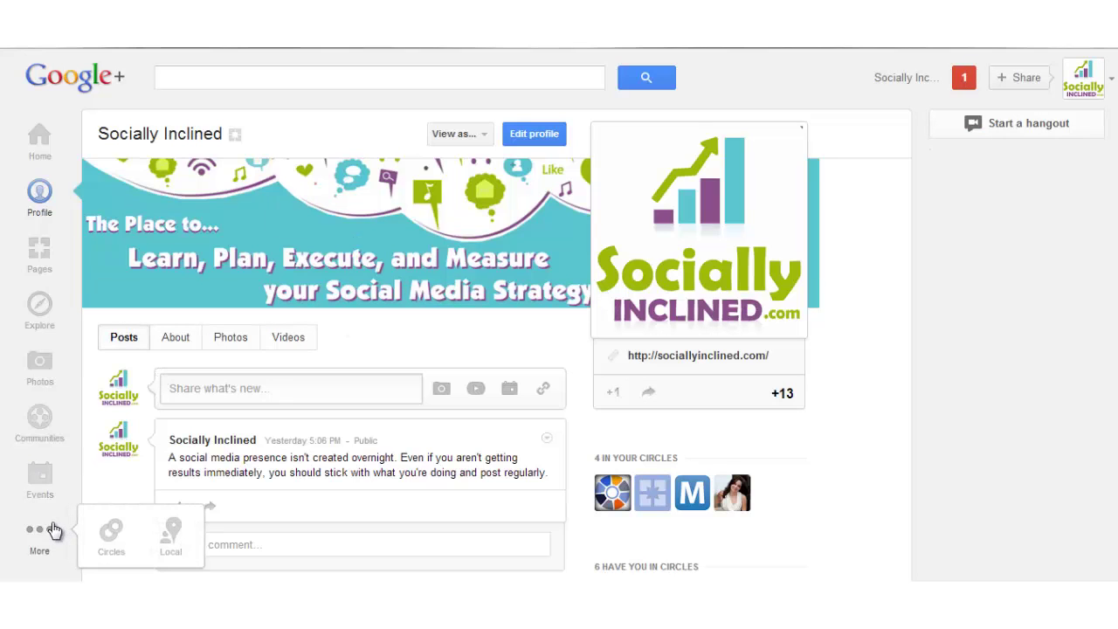
{"action": "left_click", "coordinate": [165, 539]}
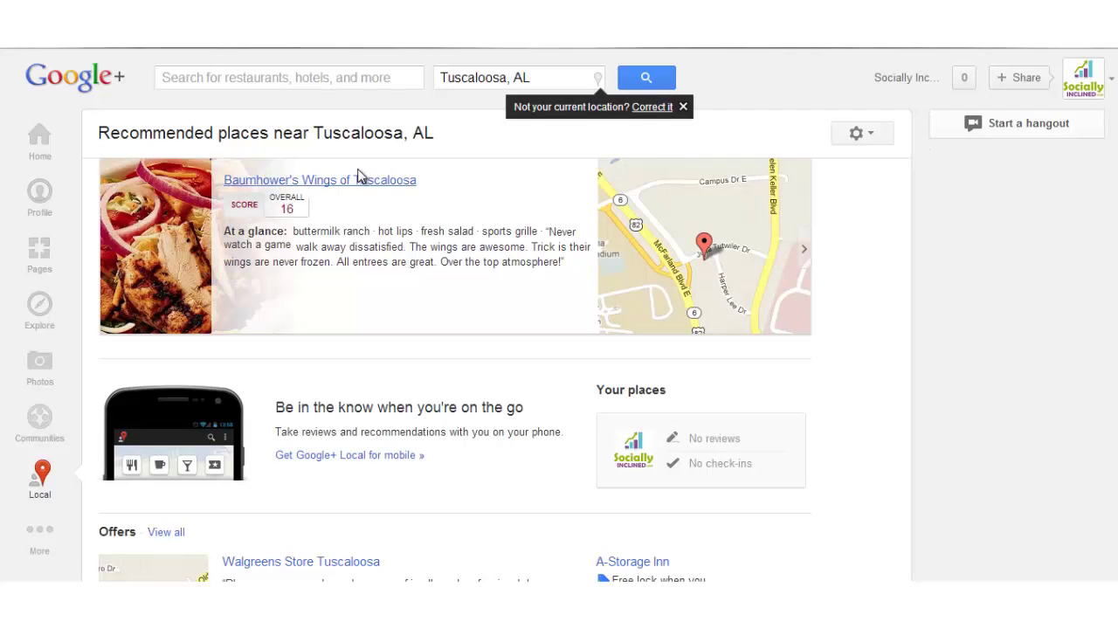
{"action": "mouse_move", "coordinate": [288, 211]}
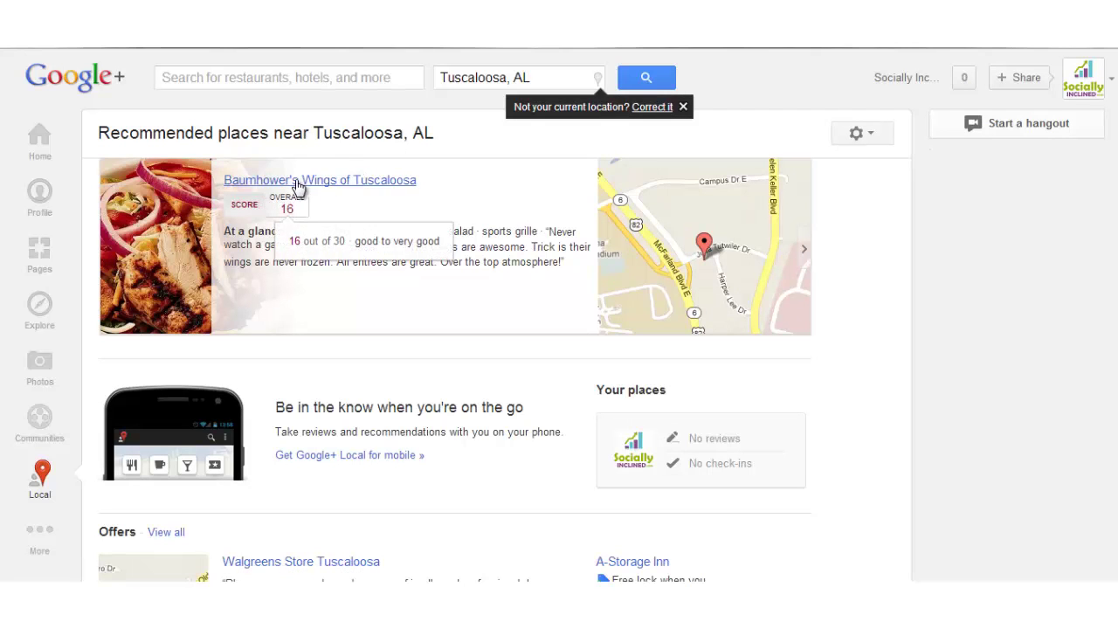
{"action": "left_click", "coordinate": [297, 181]}
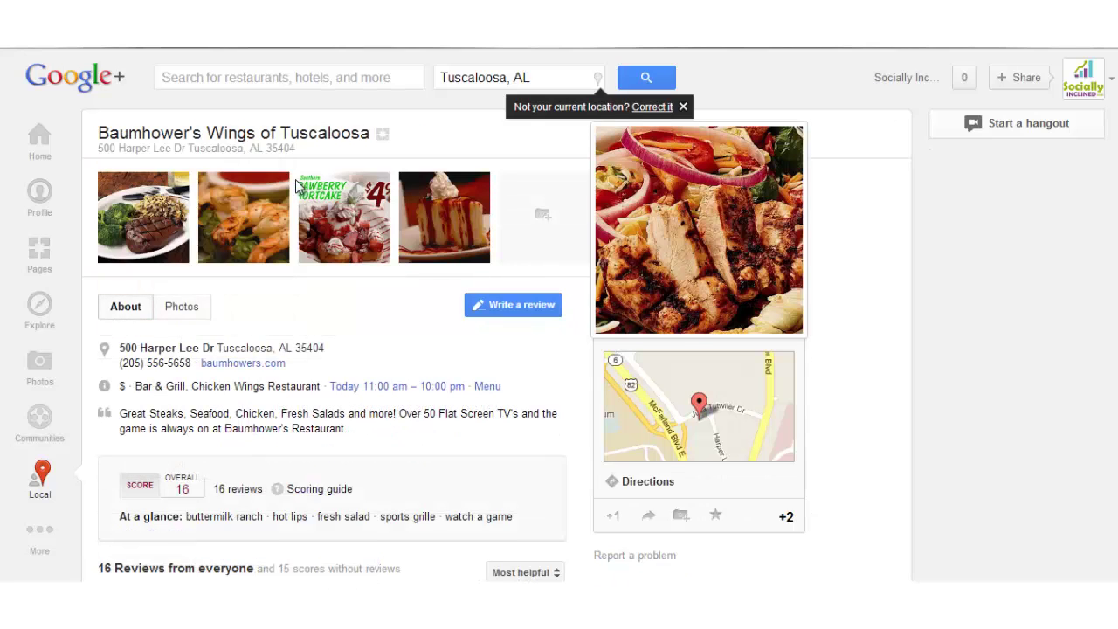
Examine the restaurant's overall score, customer reviews, review-writing option and similar places.
{"action": "mouse_move", "coordinate": [192, 489]}
{"action": "scroll", "coordinate": [497, 348], "scroll_direction": "down", "scroll_amount": 3}
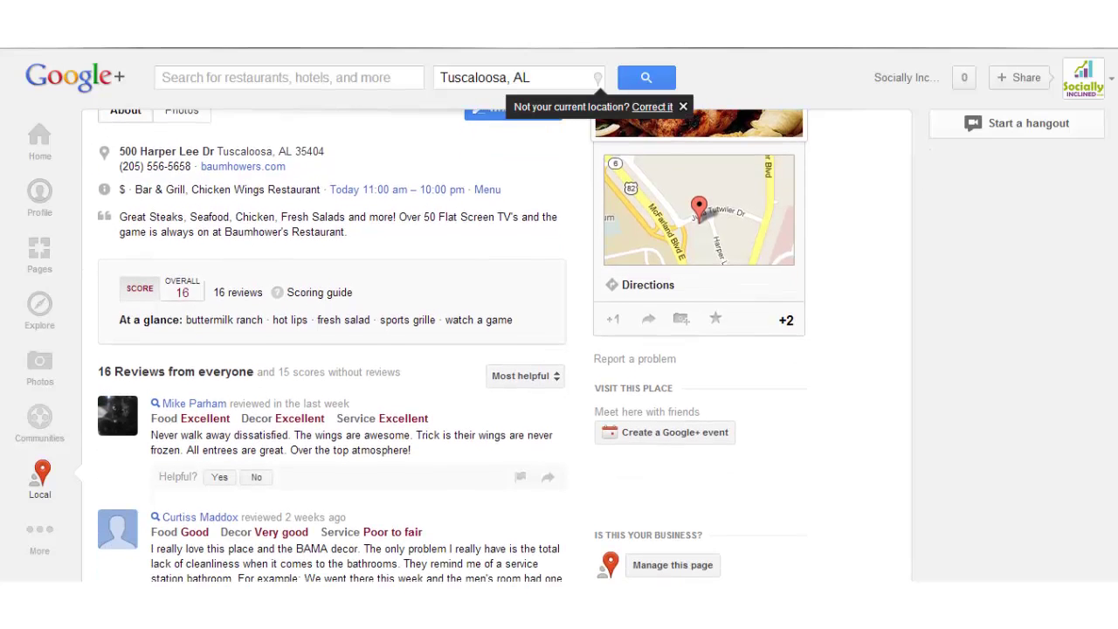
{"action": "scroll", "coordinate": [497, 348], "scroll_direction": "down", "scroll_amount": 2}
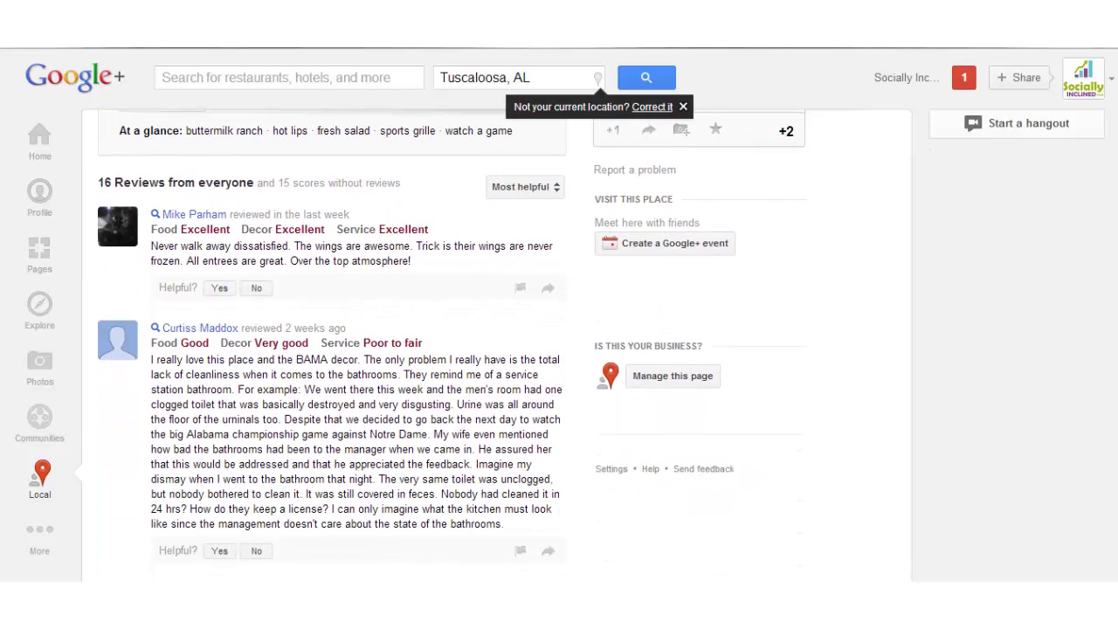
{"action": "scroll", "coordinate": [497, 348], "scroll_direction": "down", "scroll_amount": 1}
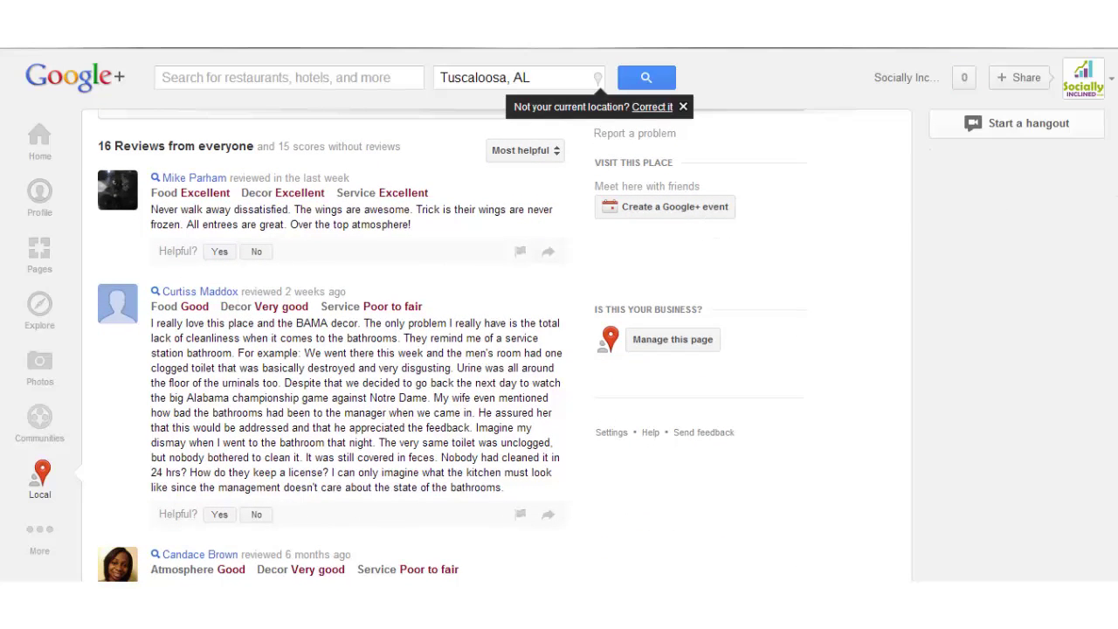
{"action": "scroll", "coordinate": [417, 345], "scroll_direction": "down", "scroll_amount": 5}
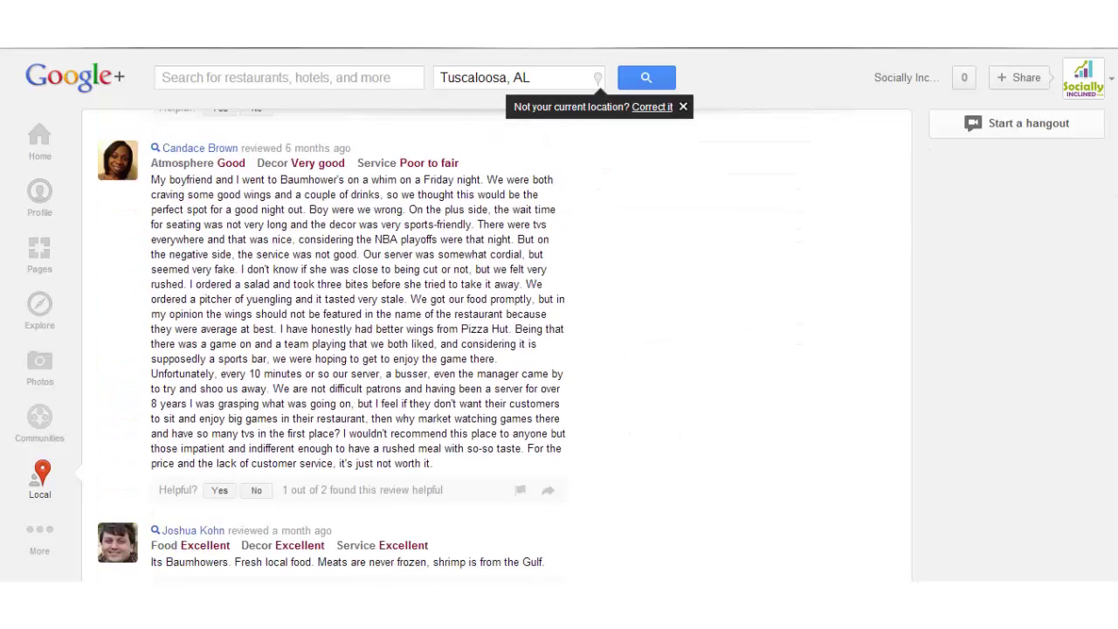
{"action": "scroll", "coordinate": [358, 345], "scroll_direction": "down", "scroll_amount": 10}
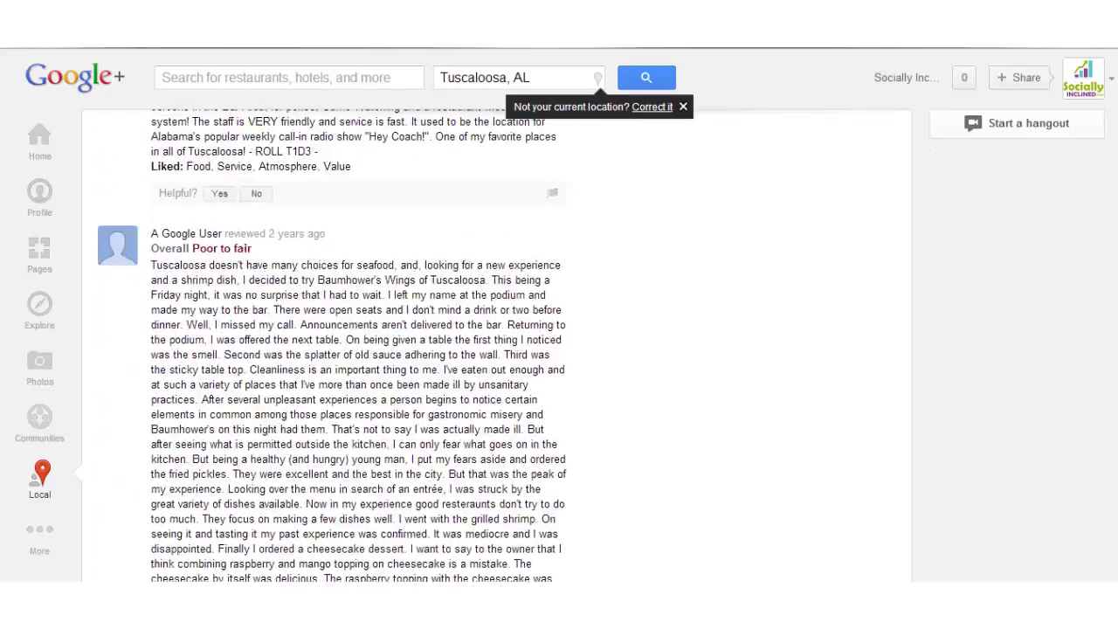
{"action": "scroll", "coordinate": [332, 345], "scroll_direction": "down", "scroll_amount": 3}
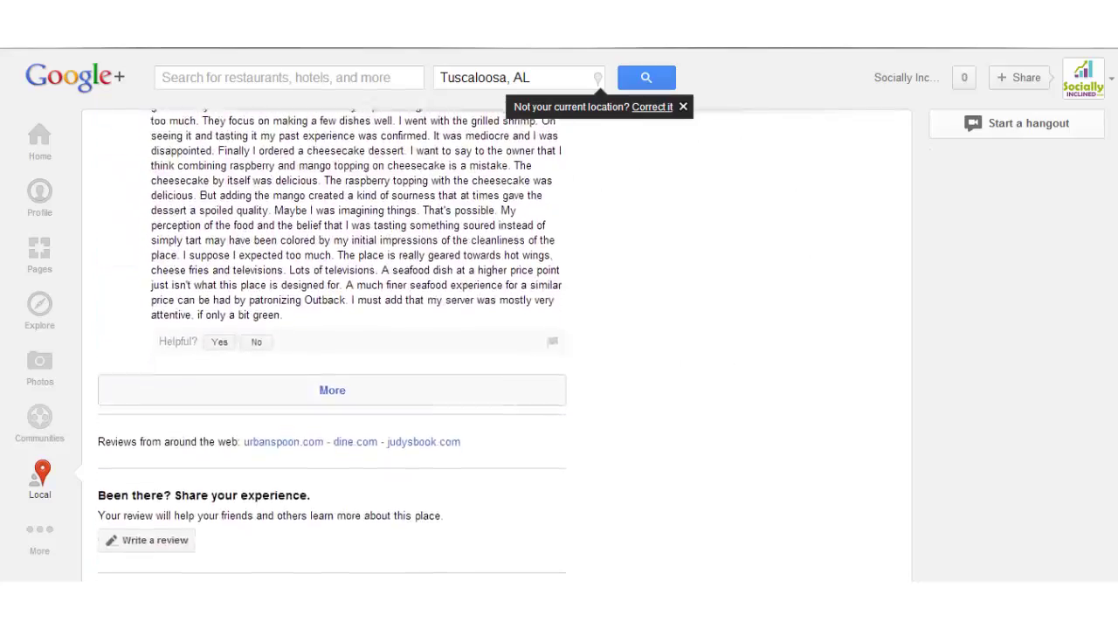
{"action": "scroll", "coordinate": [332, 345], "scroll_direction": "down", "scroll_amount": 3}
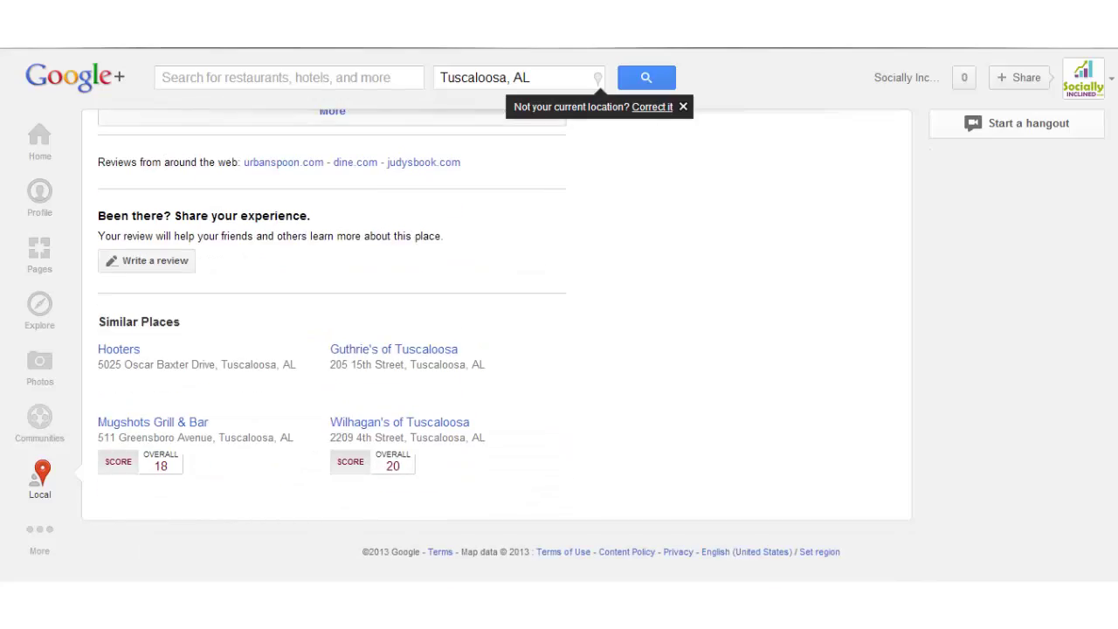
{"action": "scroll", "coordinate": [1090, 232], "scroll_direction": "up", "scroll_amount": 15}
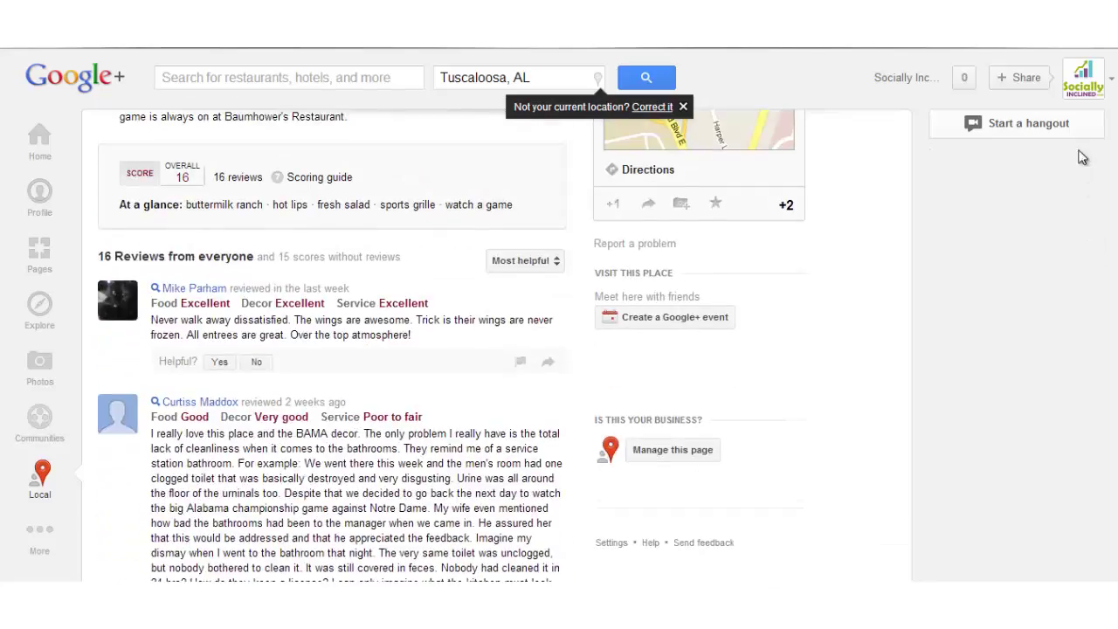
{"action": "scroll", "coordinate": [1081, 157], "scroll_direction": "up", "scroll_amount": 5}
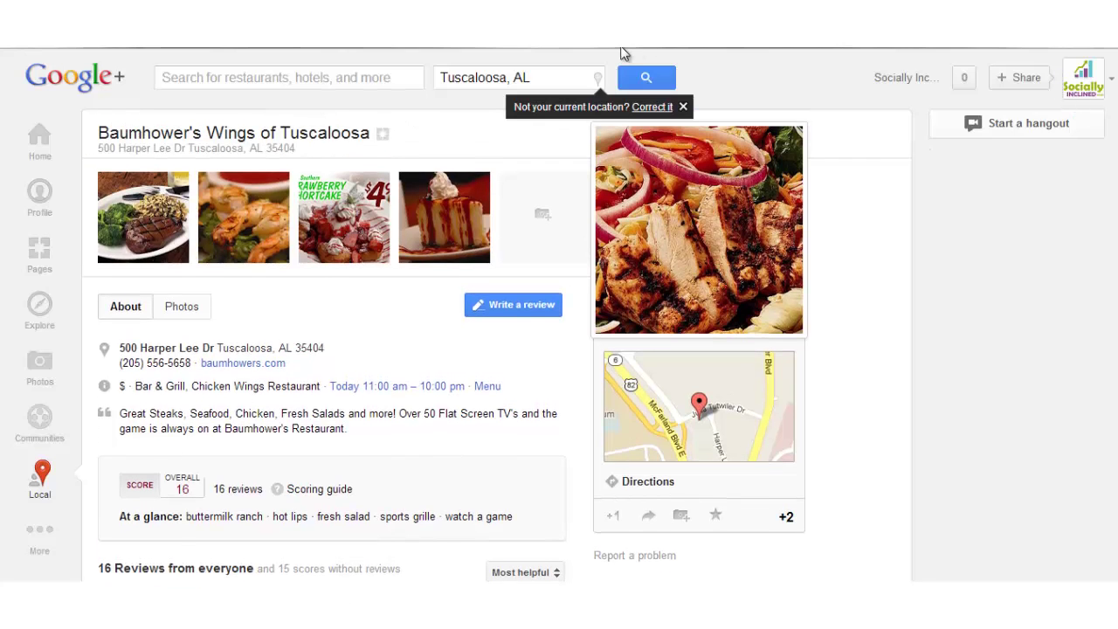
Search local places for Taco Casa near Tuscaloosa, AL, and show the settings options for the results page.
{"action": "left_click", "coordinate": [297, 75]}
{"action": "type", "text": "Tac"}
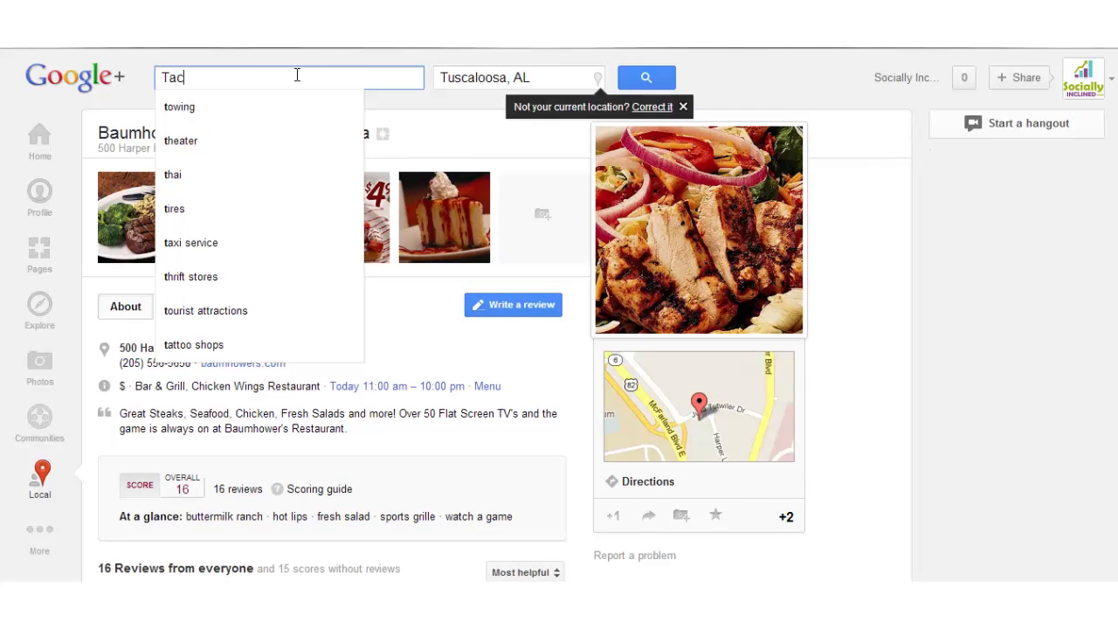
{"action": "type", "text": "o Casa"}
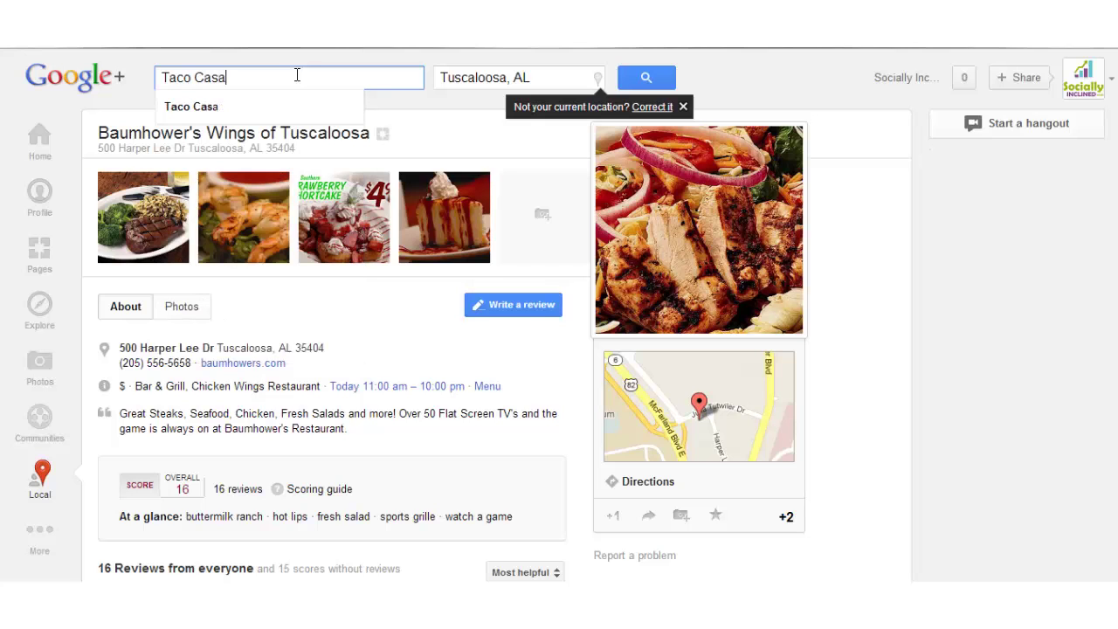
{"action": "left_click", "coordinate": [202, 104]}
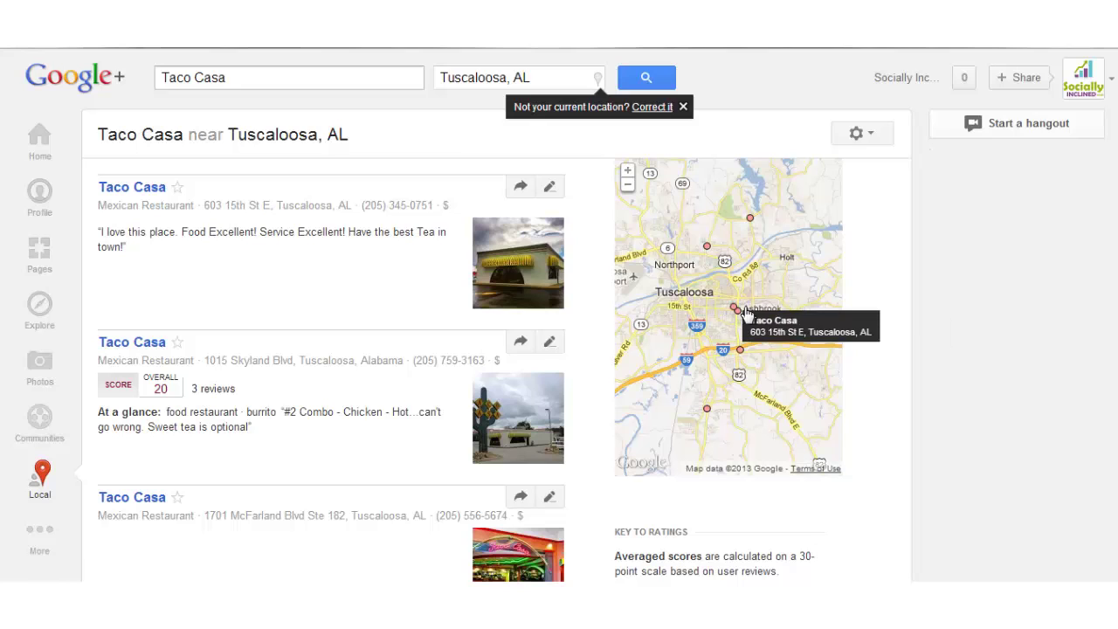
{"action": "left_click", "coordinate": [874, 143]}
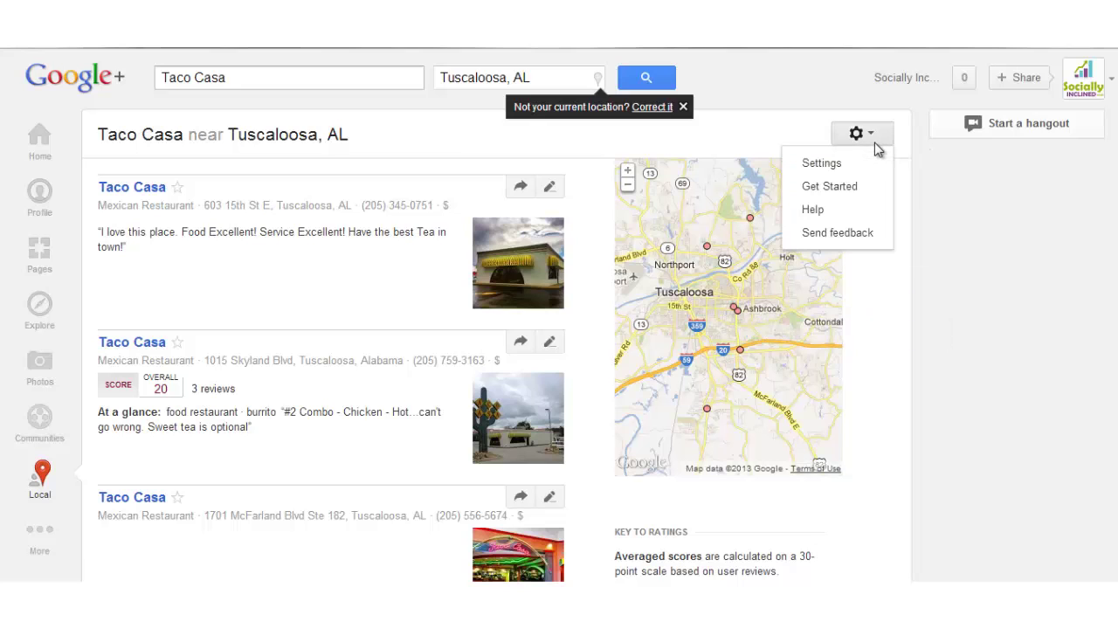
Close the settings options and look through the Taco Casa listings and the key to ratings.
{"action": "left_click", "coordinate": [903, 345]}
{"action": "scroll", "coordinate": [470, 344], "scroll_direction": "down", "scroll_amount": 4}
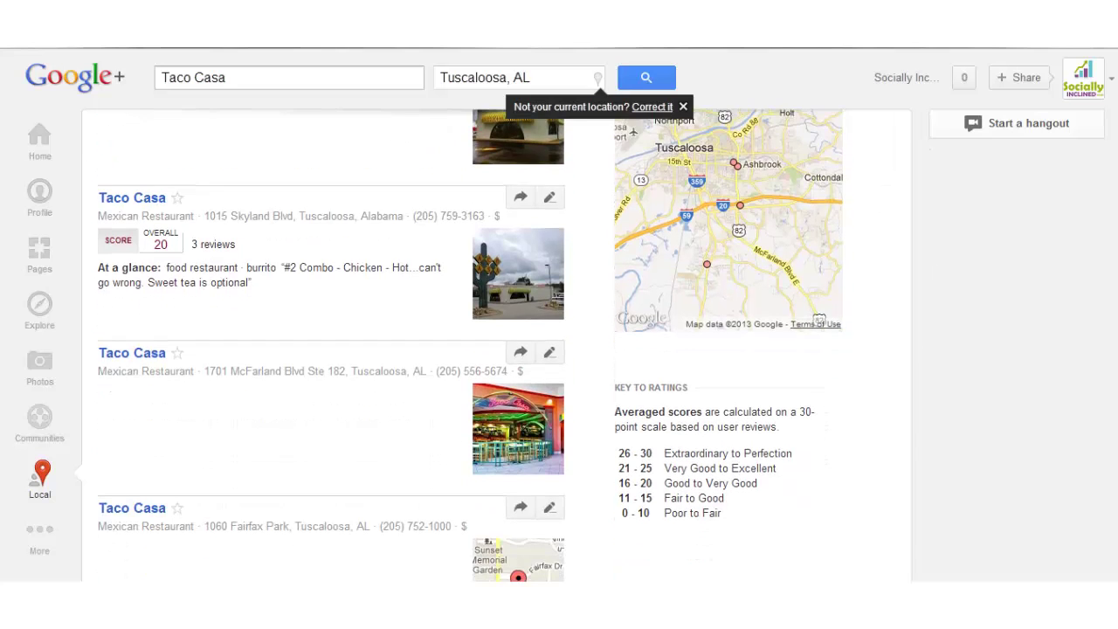
{"action": "scroll", "coordinate": [331, 345], "scroll_direction": "down", "scroll_amount": 2}
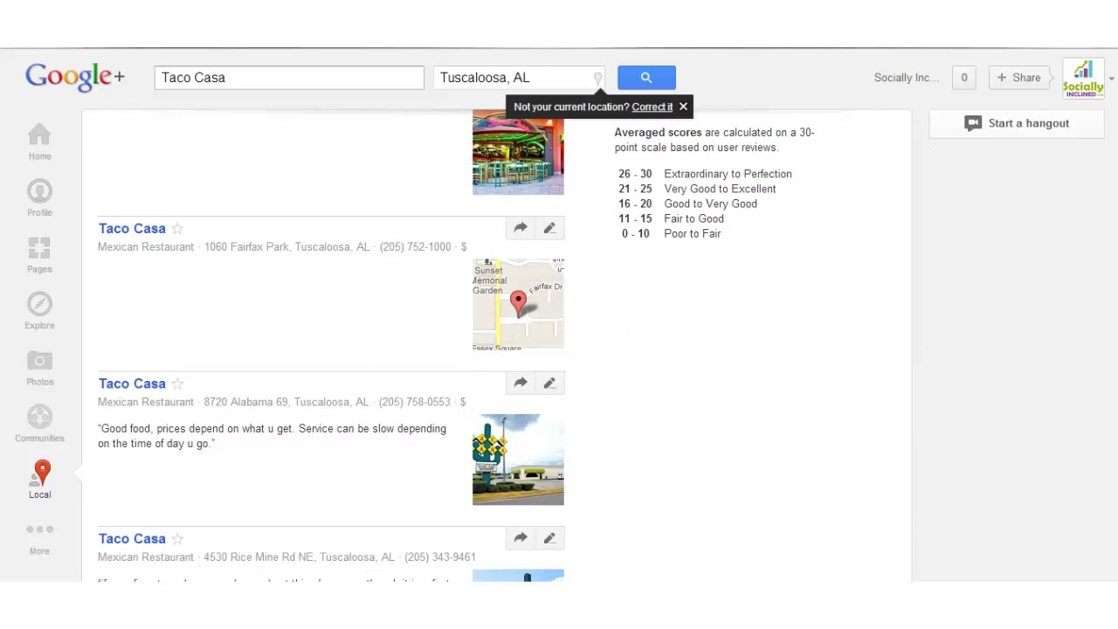
{"action": "scroll", "coordinate": [471, 345], "scroll_direction": "down", "scroll_amount": 1}
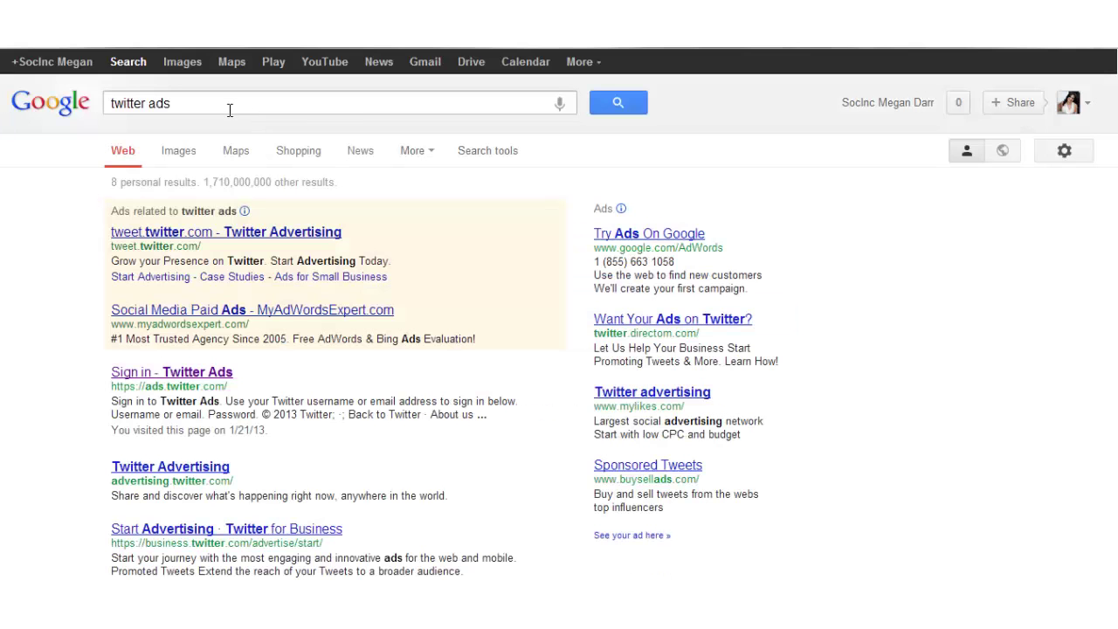
Switch to Google Search and replace the query with the suggested search "socially inclined google+".
{"action": "triple_click", "coordinate": [223, 104]}
{"action": "type", "text": "Social"}
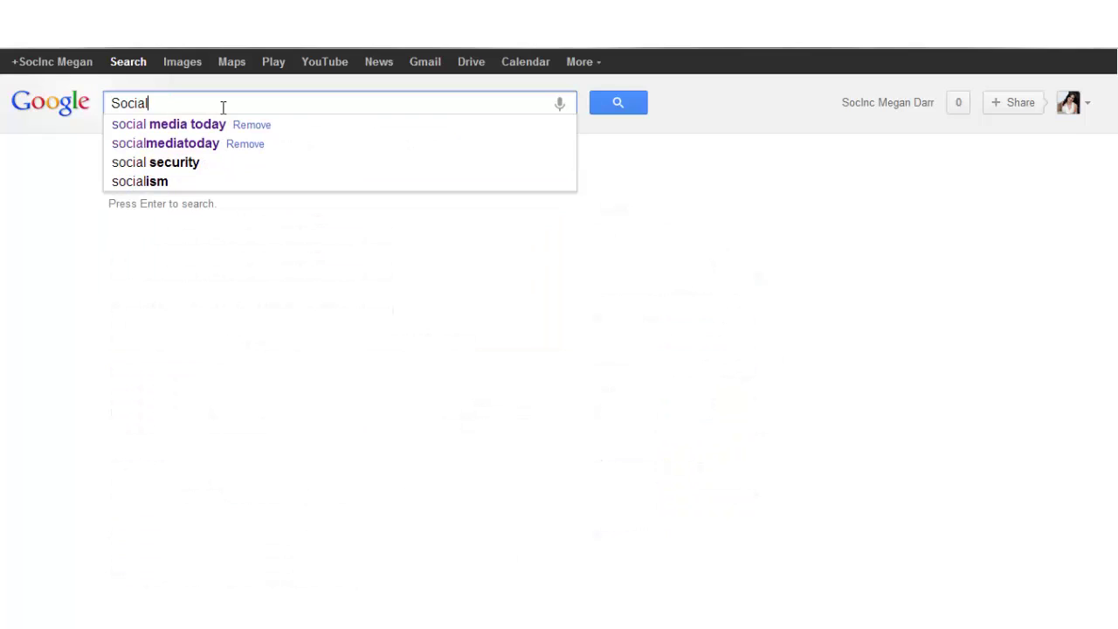
{"action": "type", "text": "Inlined"}
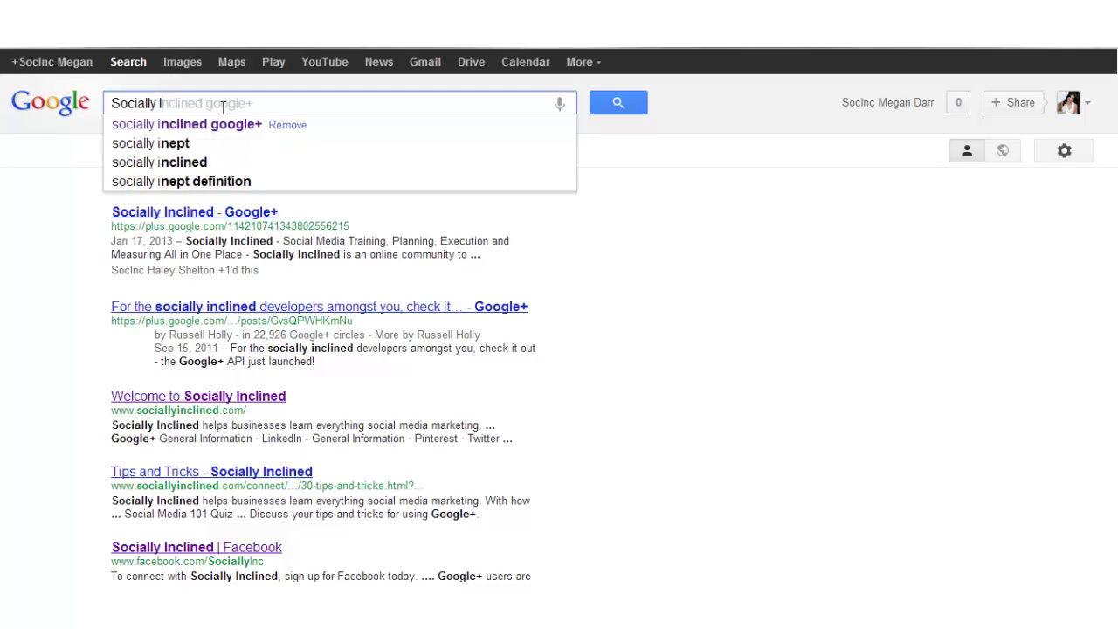
{"action": "key", "text": "BackSpace"}
{"action": "key", "text": "BackSpace"}
{"action": "key", "text": "BackSpace"}
{"action": "key", "text": "BackSpace"}
{"action": "key", "text": "BackSpace"}
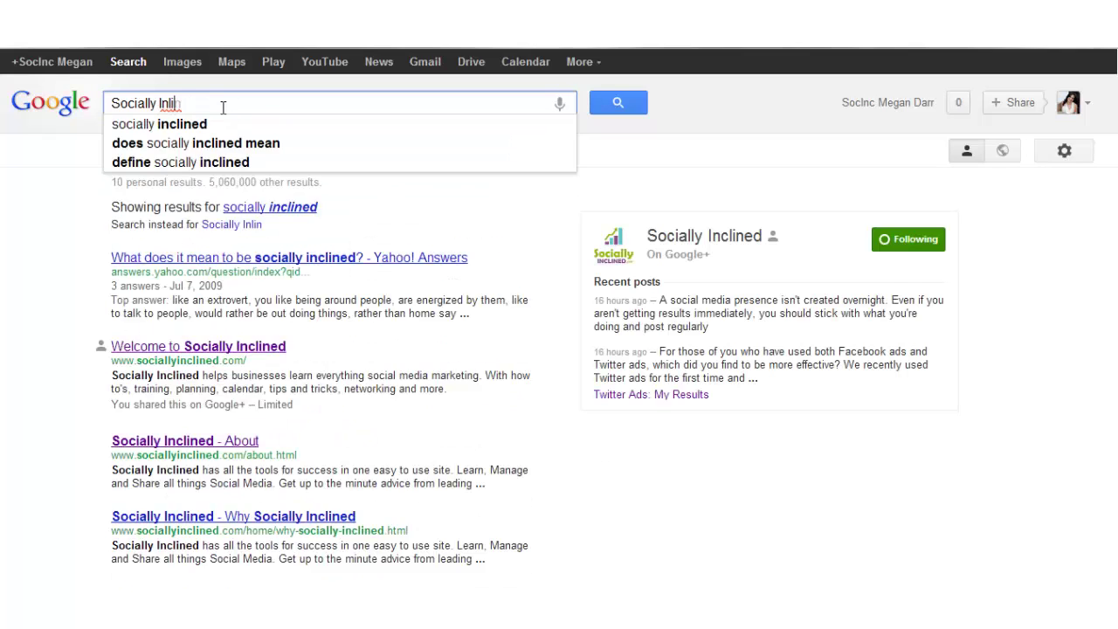
{"action": "type", "text": "clined"}
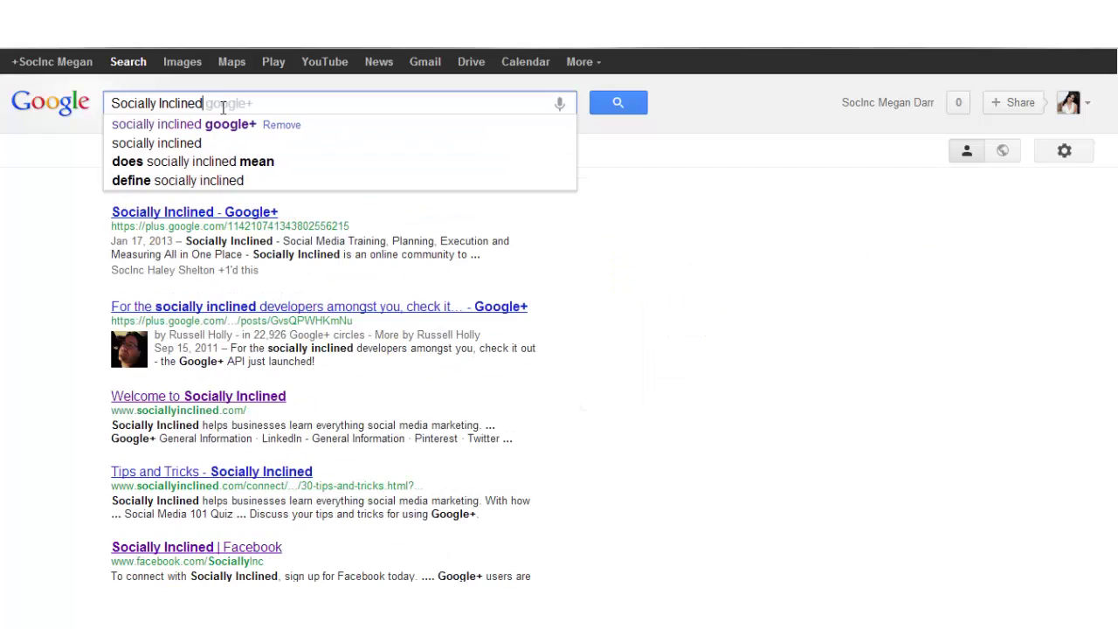
{"action": "left_click", "coordinate": [164, 126]}
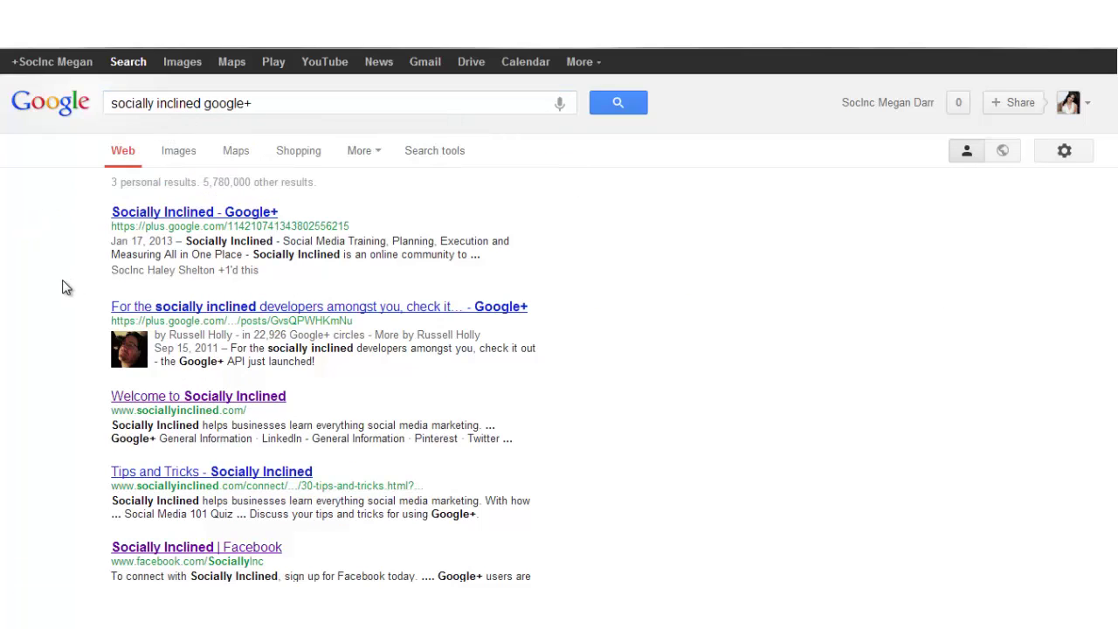
Examine the search results for Socially Inclined's Google+ page, shared posts and personal-result markers.
{"action": "scroll", "coordinate": [559, 332], "scroll_direction": "down", "scroll_amount": 4}
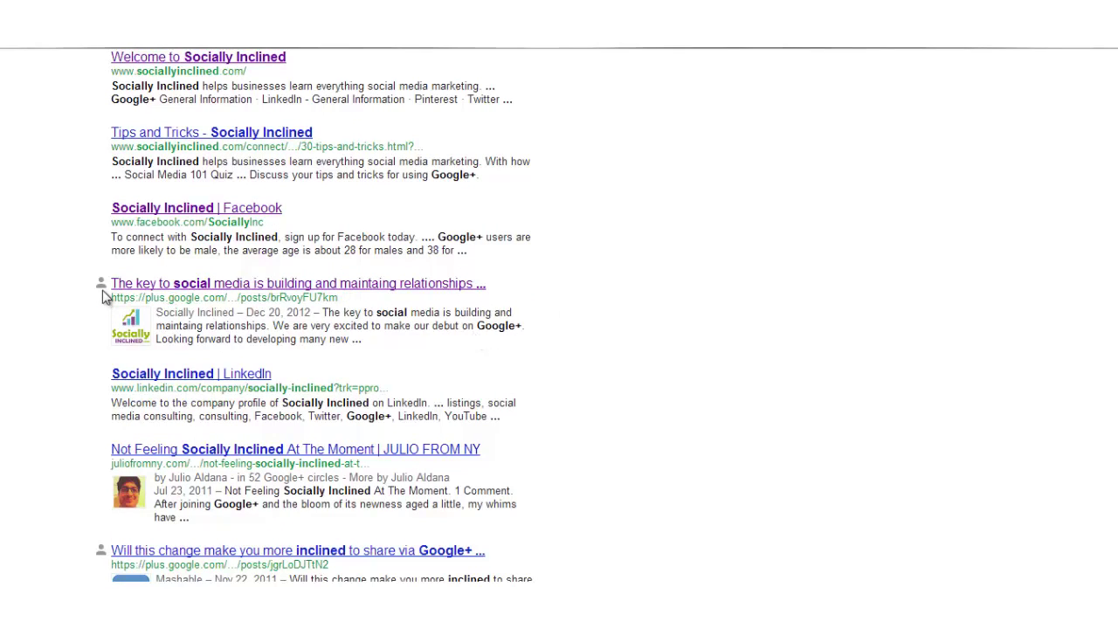
{"action": "scroll", "coordinate": [812, 307], "scroll_direction": "down", "scroll_amount": 2}
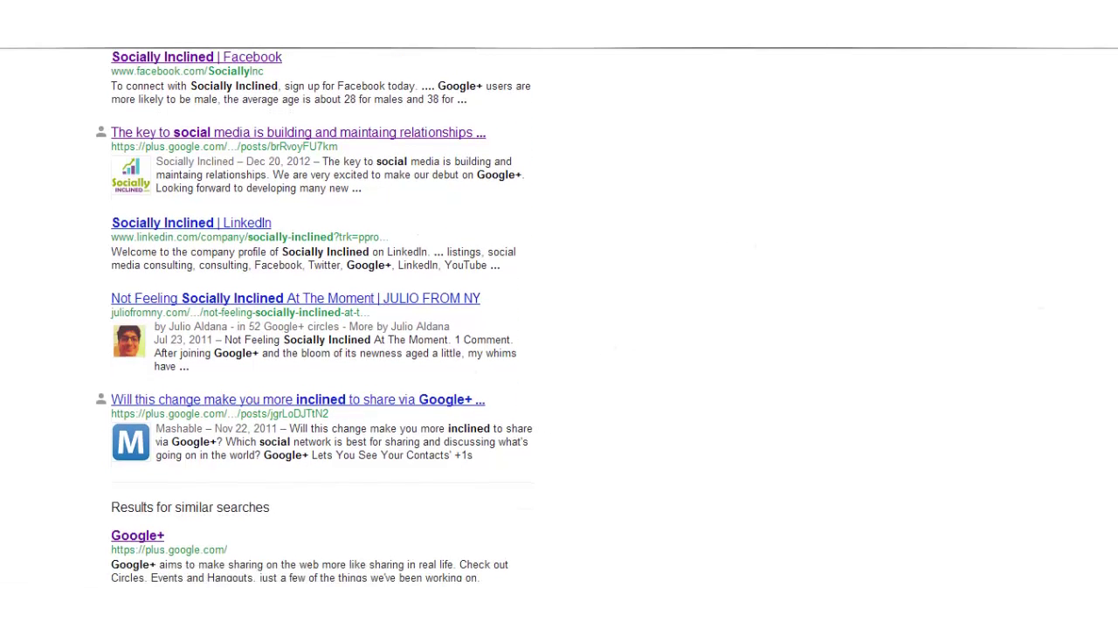
{"action": "scroll", "coordinate": [559, 314], "scroll_direction": "up", "scroll_amount": 5}
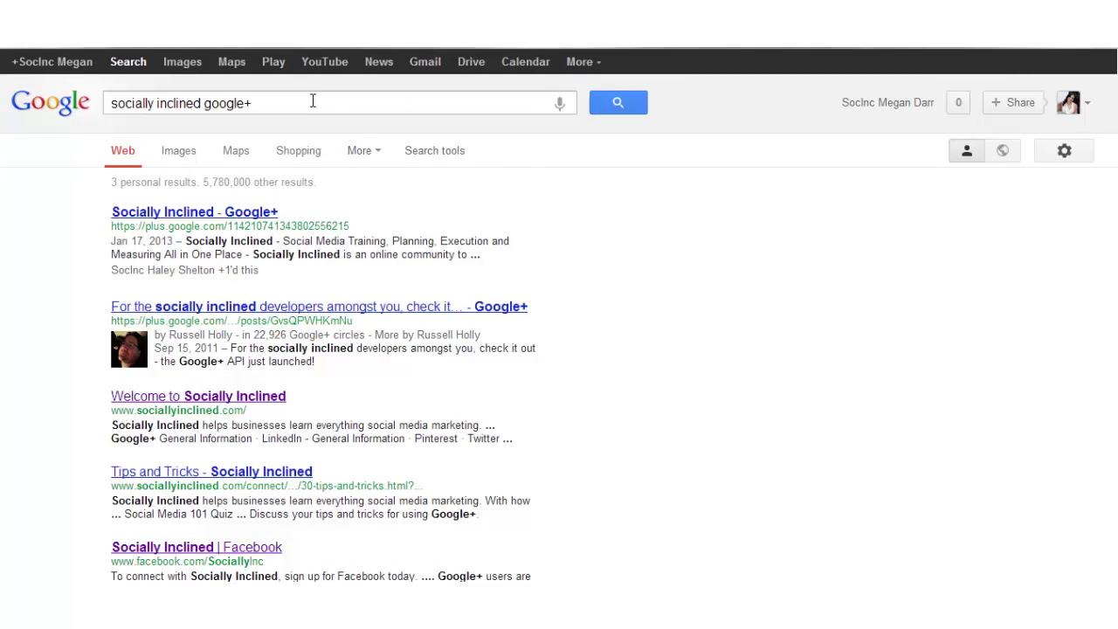
{"action": "left_click", "coordinate": [313, 102]}
{"action": "key", "text": "BackSpace"}
{"action": "key", "text": "BackSpace"}
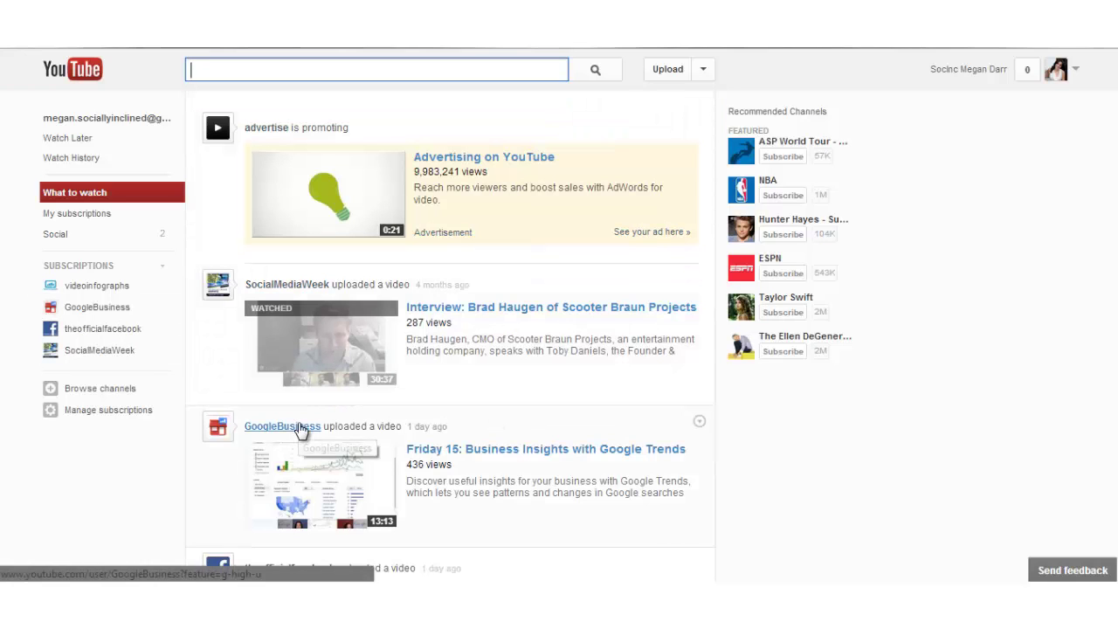
Switch to YouTube and open the Google+ notifications for the signed-in account.
{"action": "left_click", "coordinate": [1028, 71]}
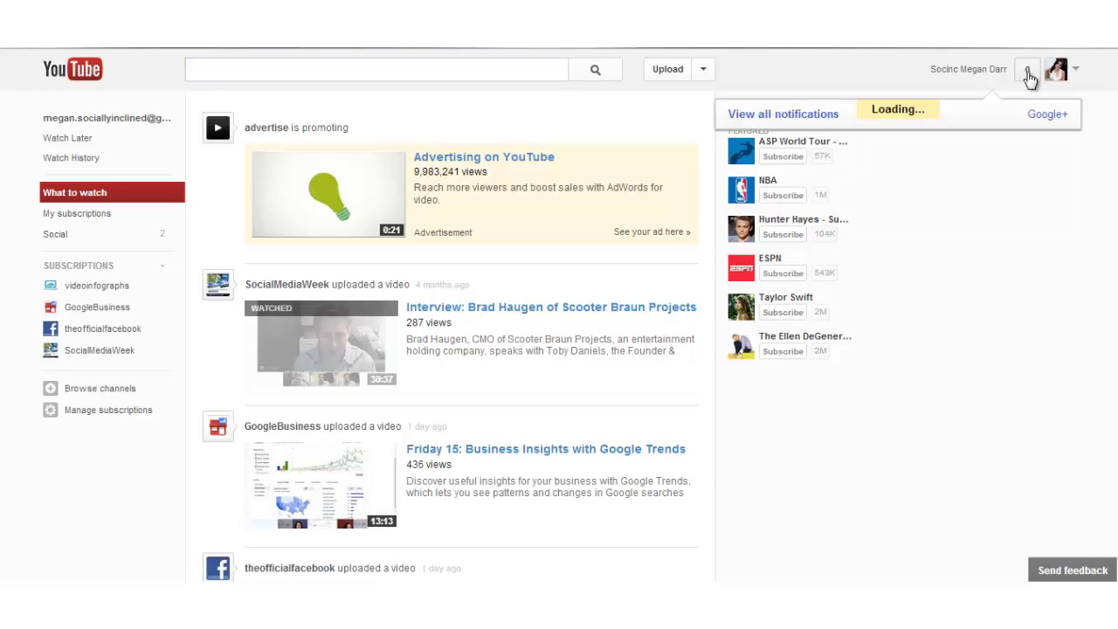